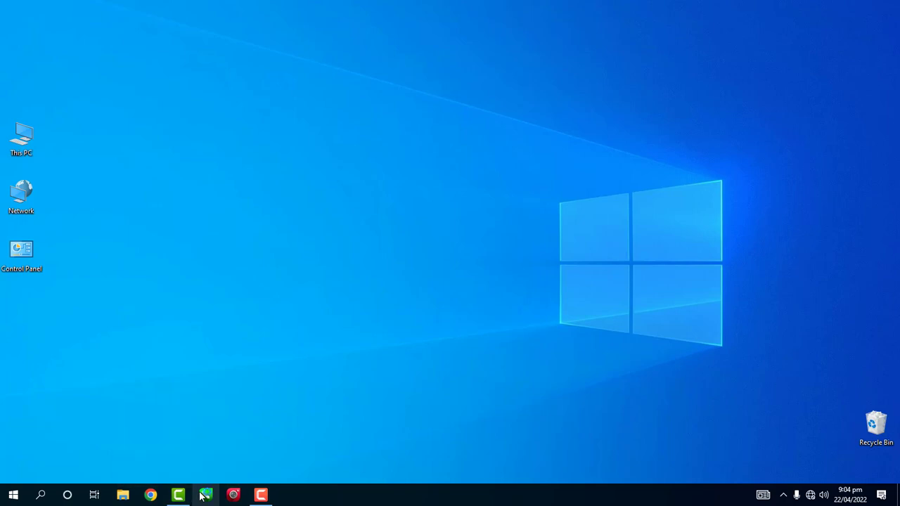
- Start CorelDRAW, open the recent file 08 new file.cdr, and accept the suggested permanent substitution for the missing font
left_click(201, 496)
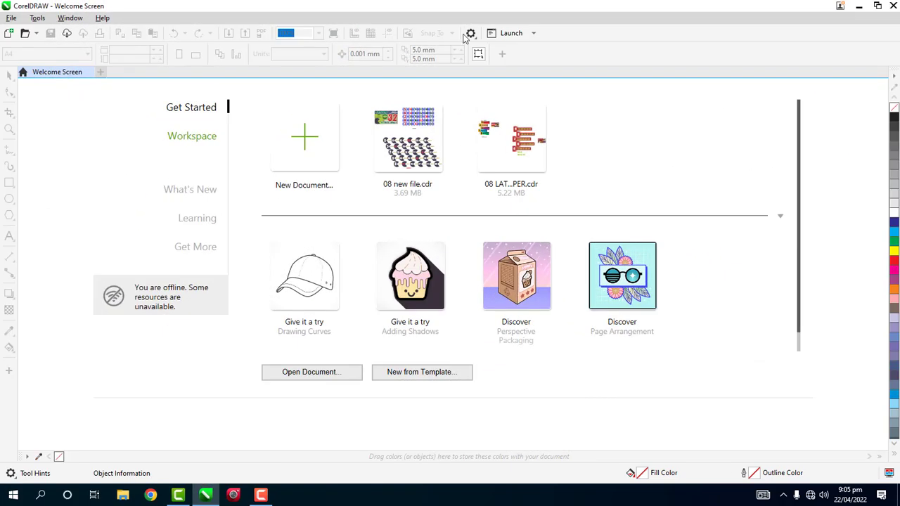
left_click(37, 34)
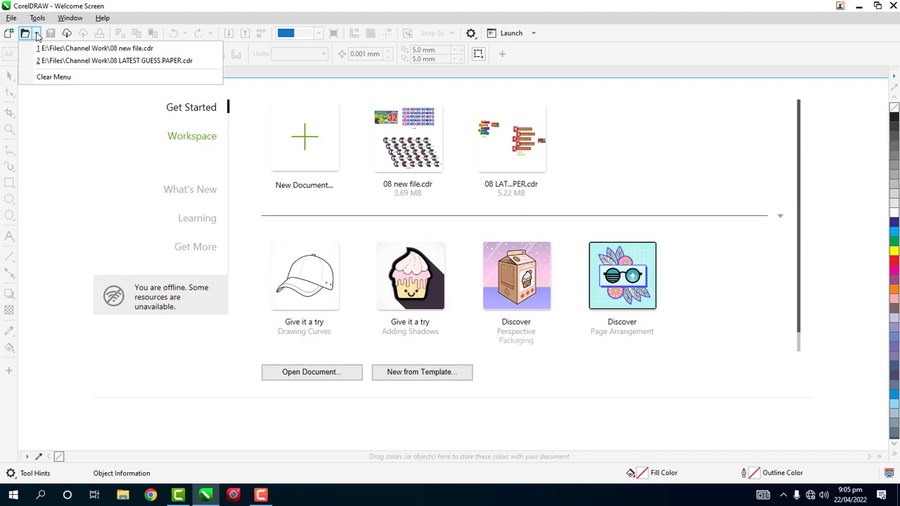
left_click(71, 52)
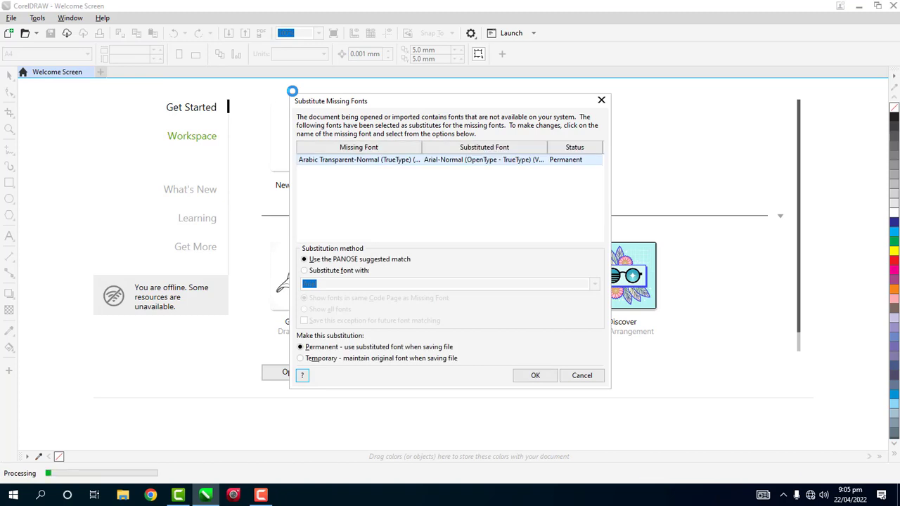
left_click(535, 375)
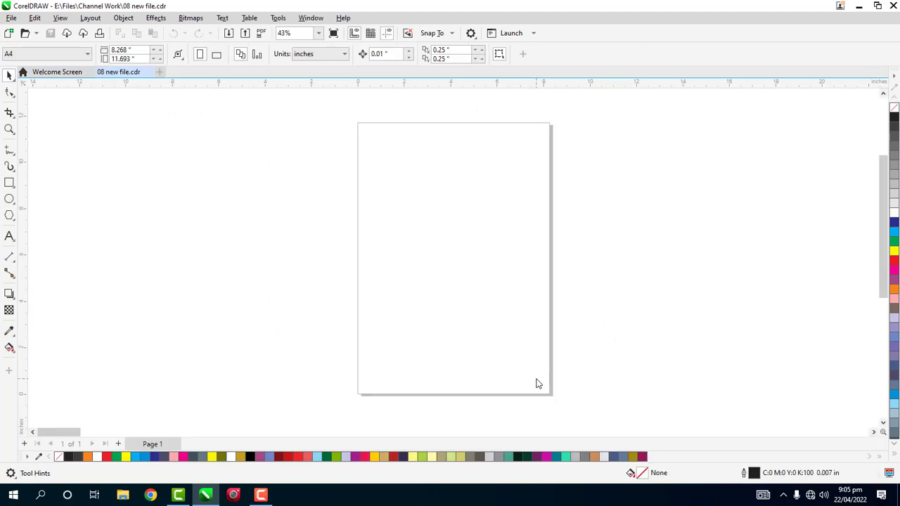
- Examine the existing number chart designs in the document, especially the rows of dark notched circles with dots
key("F4")
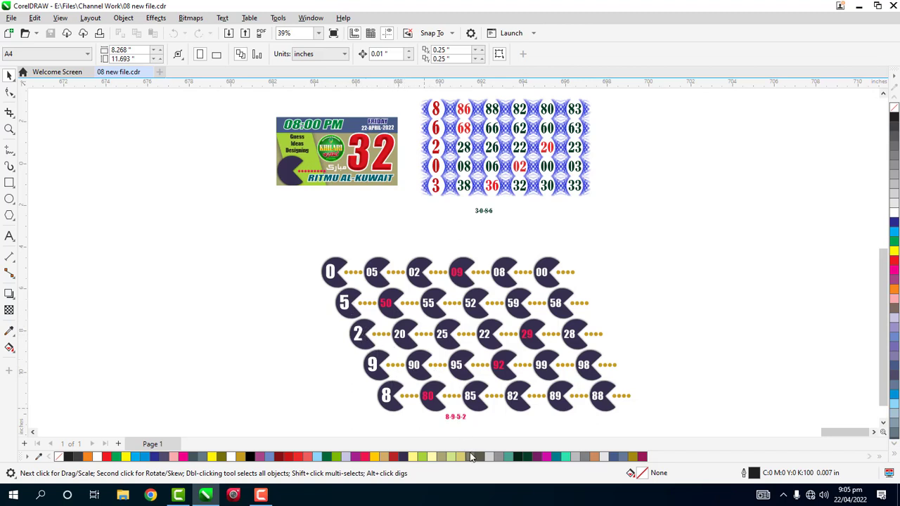
scroll(457, 431, "down", 2)
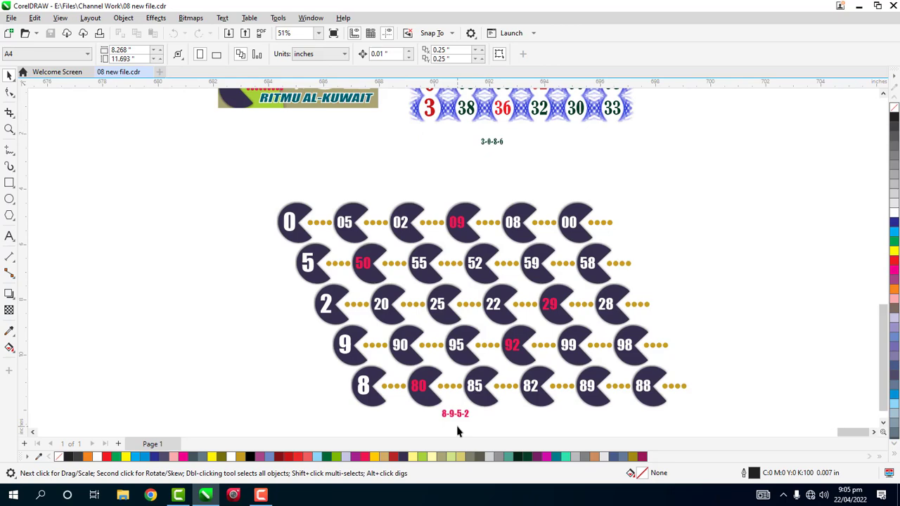
scroll(457, 431, "up", 2)
scroll(457, 432, "up", 1)
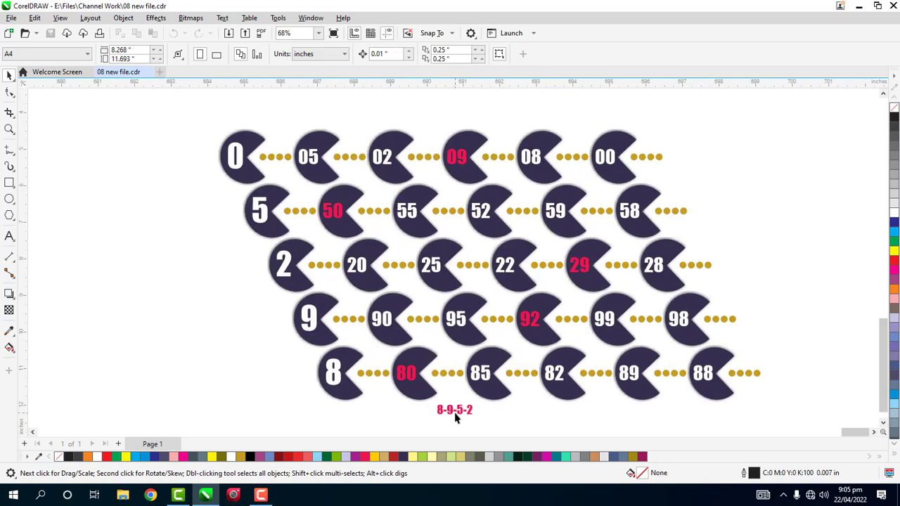
scroll(455, 417, "up", 6)
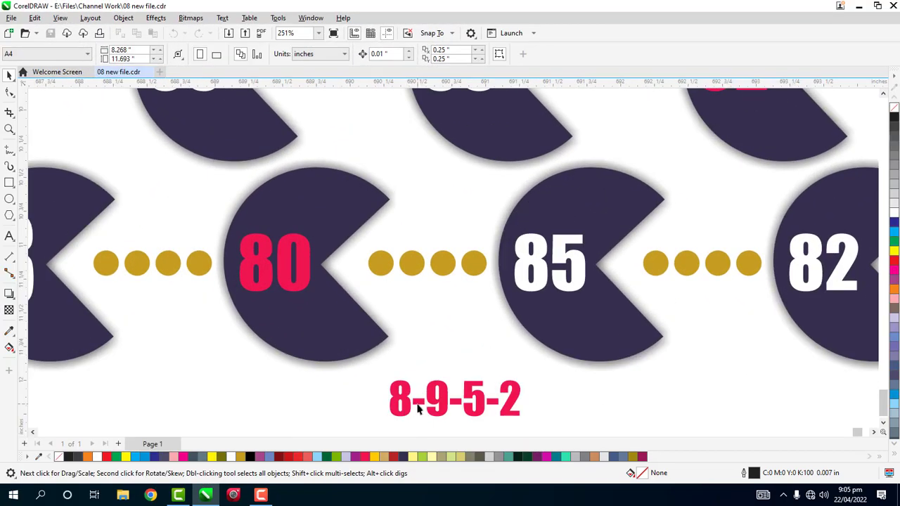
scroll(418, 409, "down", 2)
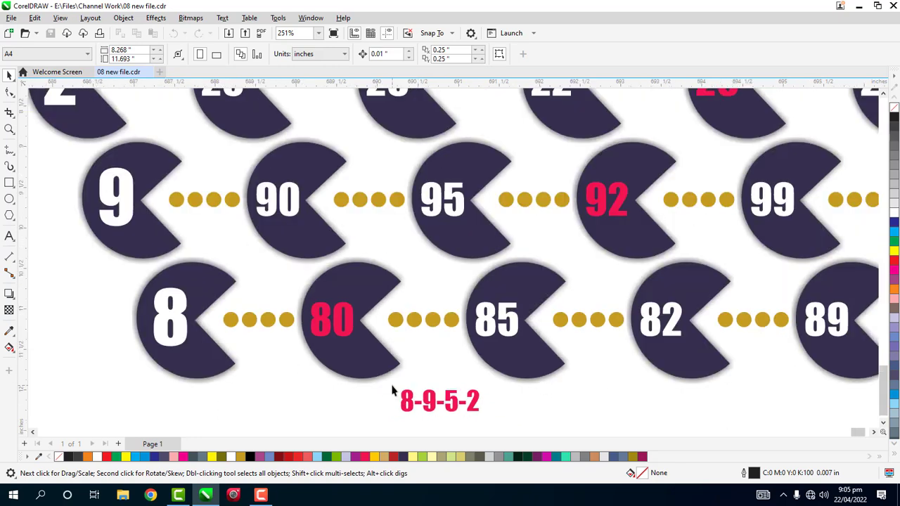
scroll(392, 391, "down", 2)
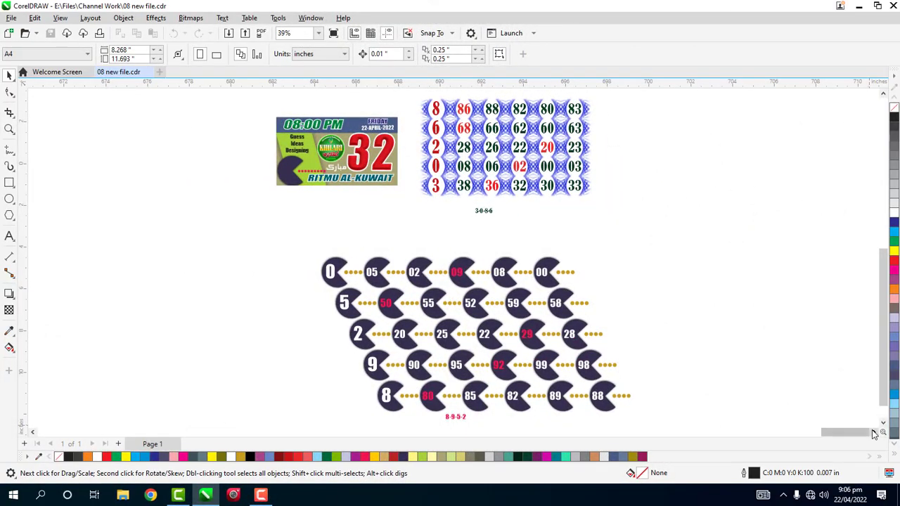
- Draw a circle about 2.96 by 3.02 inches in the empty area beside the existing designs and fill it dark purple
left_click_drag(870, 432, 874, 430)
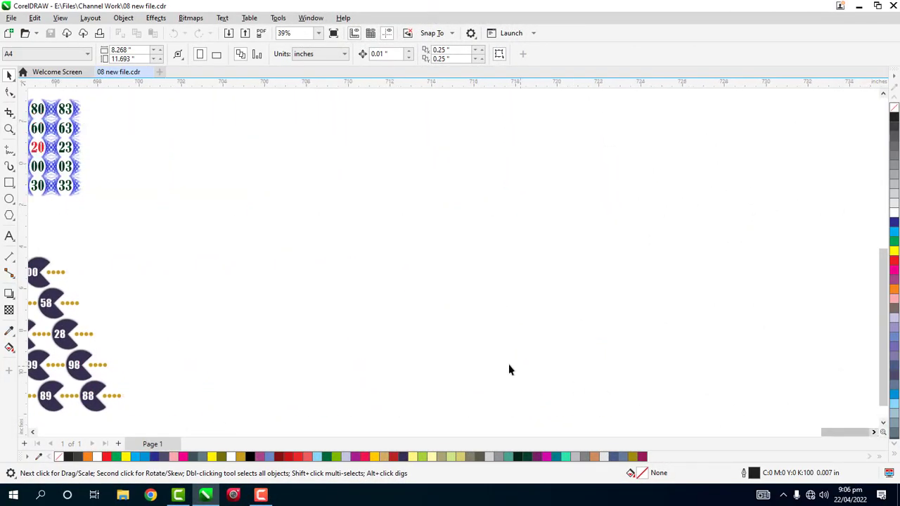
left_click(9, 199)
left_click_drag(252, 236, 313, 297)
scroll(293, 240, "up", 2)
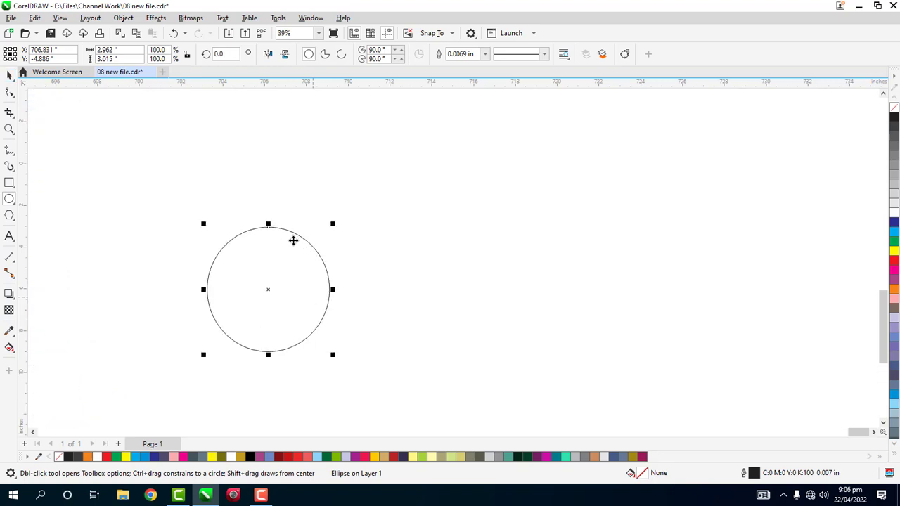
scroll(293, 240, "up", 1)
key("space")
left_click(244, 291)
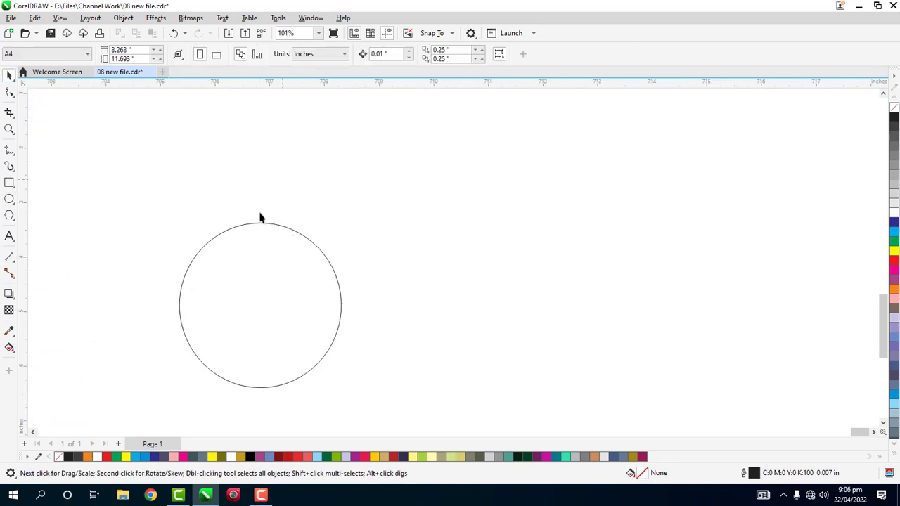
left_click_drag(260, 225, 319, 181)
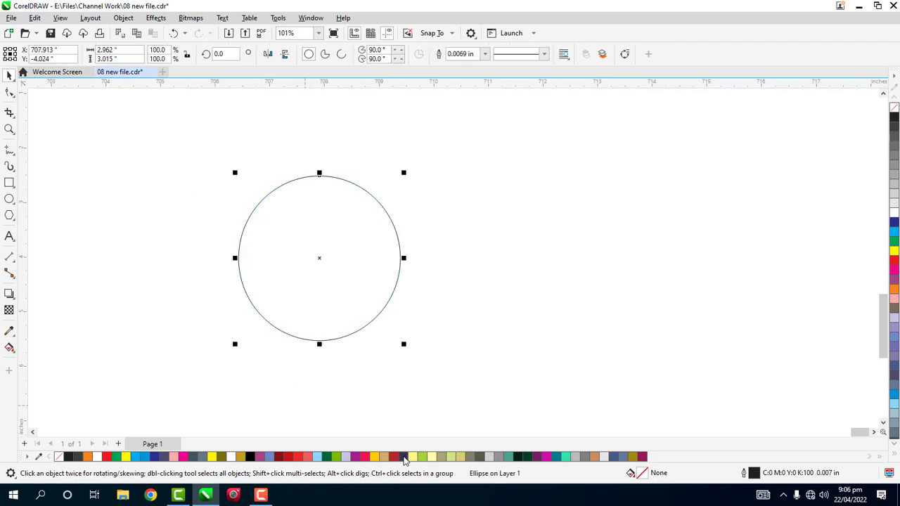
left_click(404, 457)
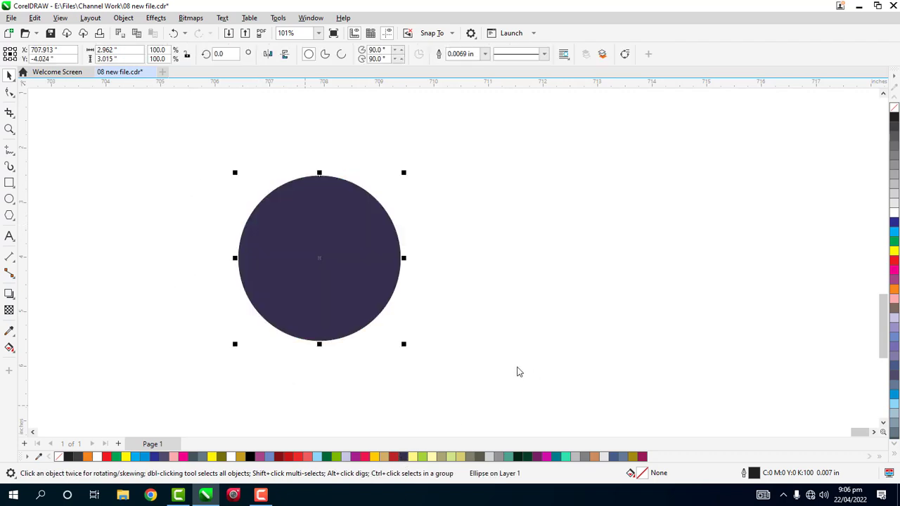
left_click(103, 385)
- Draw a rectangle about 4.34 by 4.48 inches around the circle, filled with Chartreuse, and send it behind the circle
left_click(9, 182)
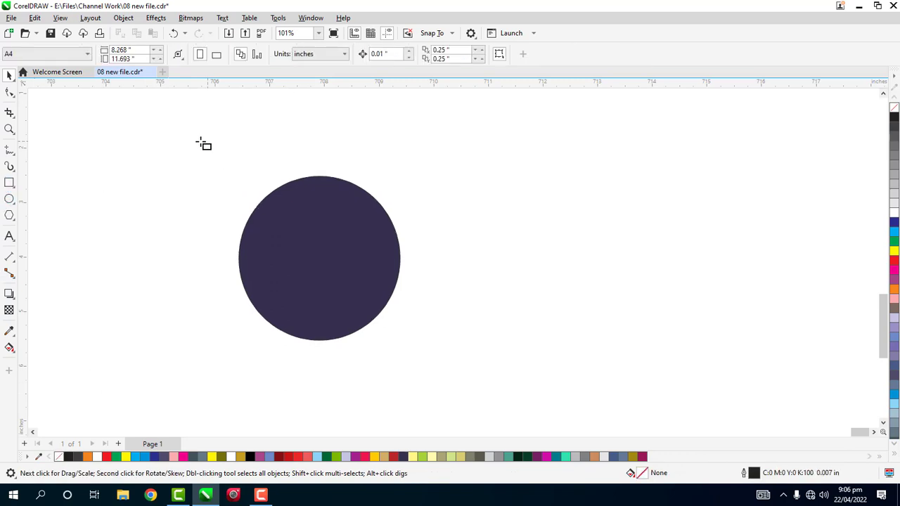
left_click_drag(199, 142, 436, 386)
left_click(422, 457)
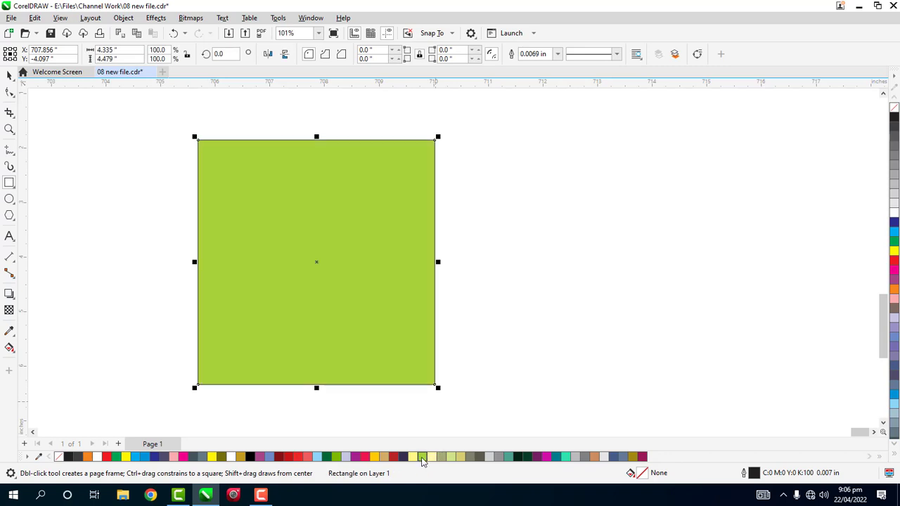
key("shift+Page_Down")
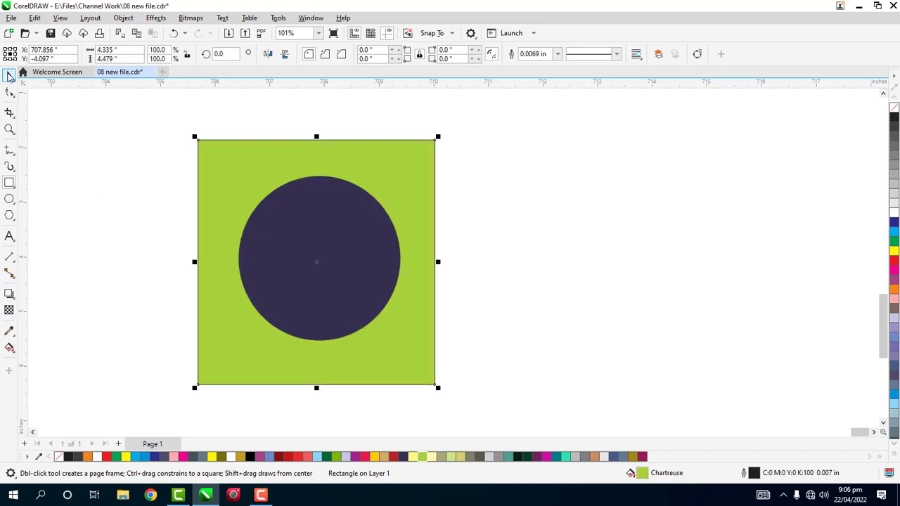
- Remove the outlines from the circle and rectangle and align their centres horizontally and vertically
left_click(9, 76)
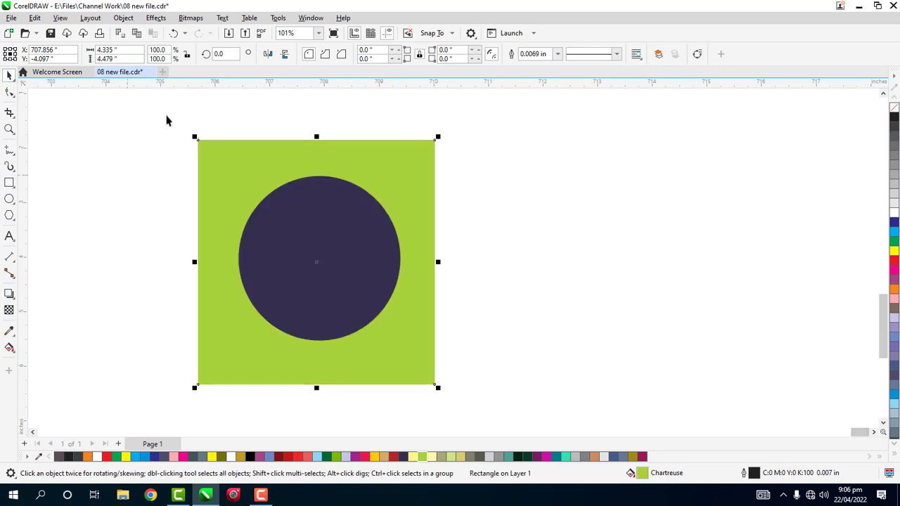
left_click_drag(167, 120, 514, 402)
key("e")
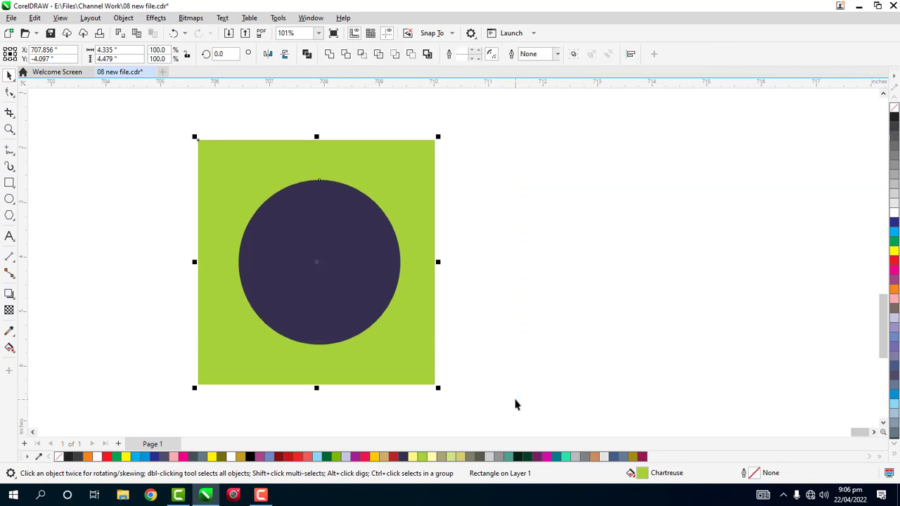
key("c")
left_click(494, 330)
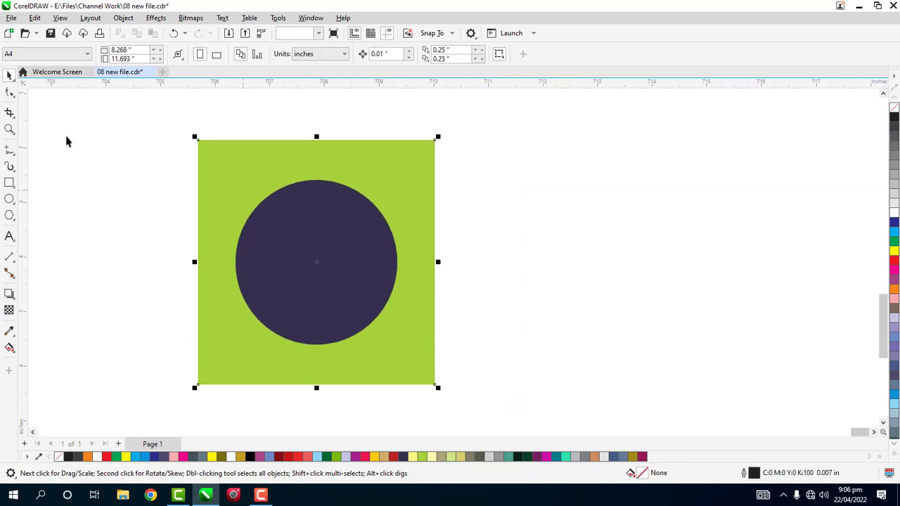
- Round all four corners of the green rectangle to a radius of about 0.76 inches
left_click(9, 92)
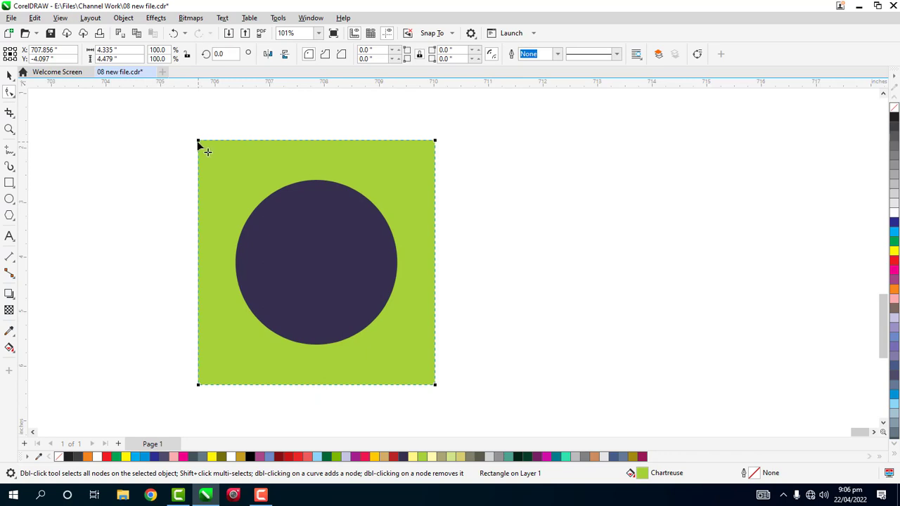
left_click_drag(198, 143, 198, 184)
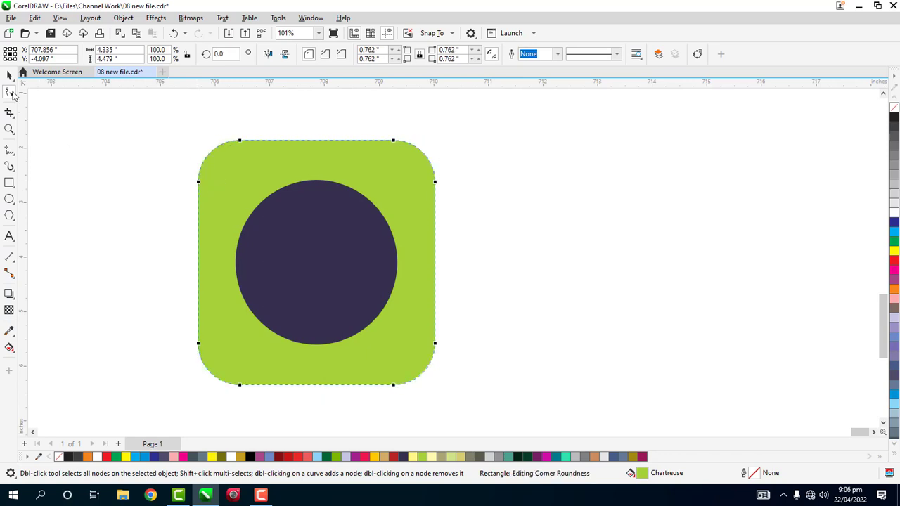
left_click(9, 75)
left_click(29, 283)
- Add the artistic text 00 beside the green shape
left_click(9, 236)
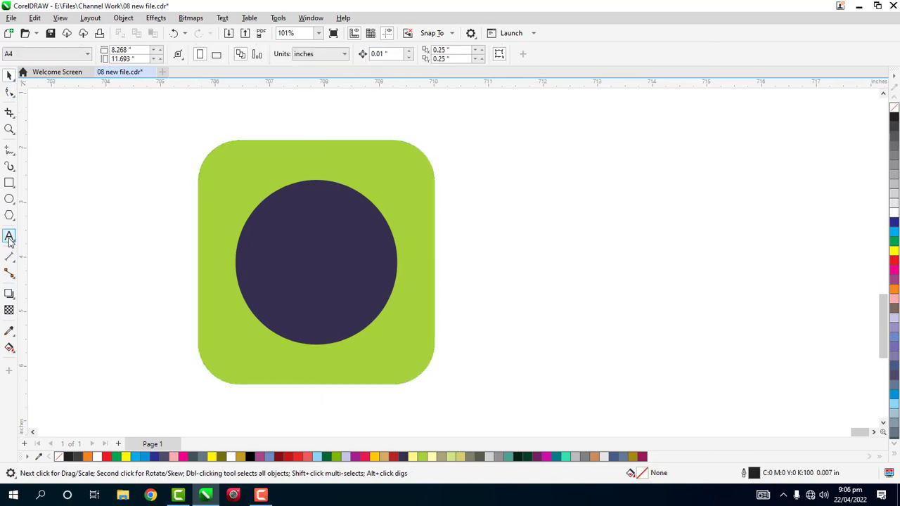
left_click(166, 328)
type("00")
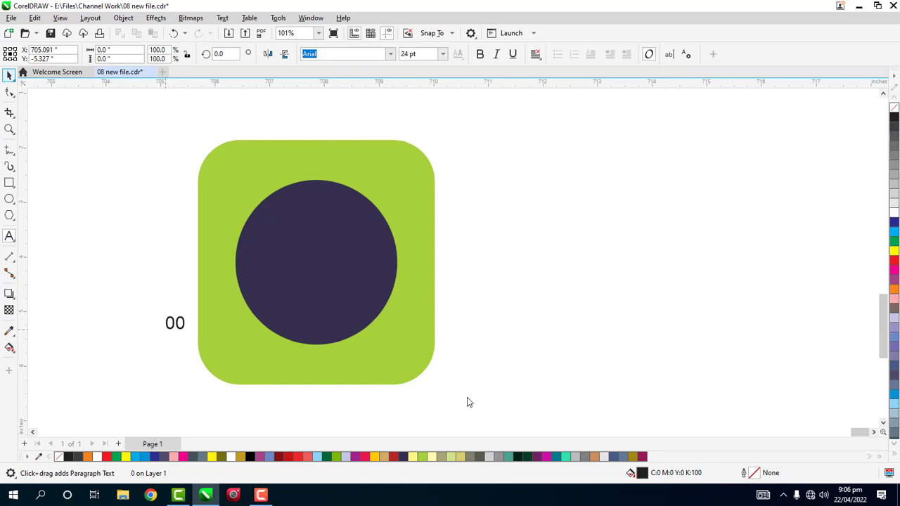
key("Escape")
key("Escape")
- Scale the rounded rectangle and circle together down to about 1.46 by 1.5 inches and position them next to the 00 text
left_click_drag(189, 130, 476, 412)
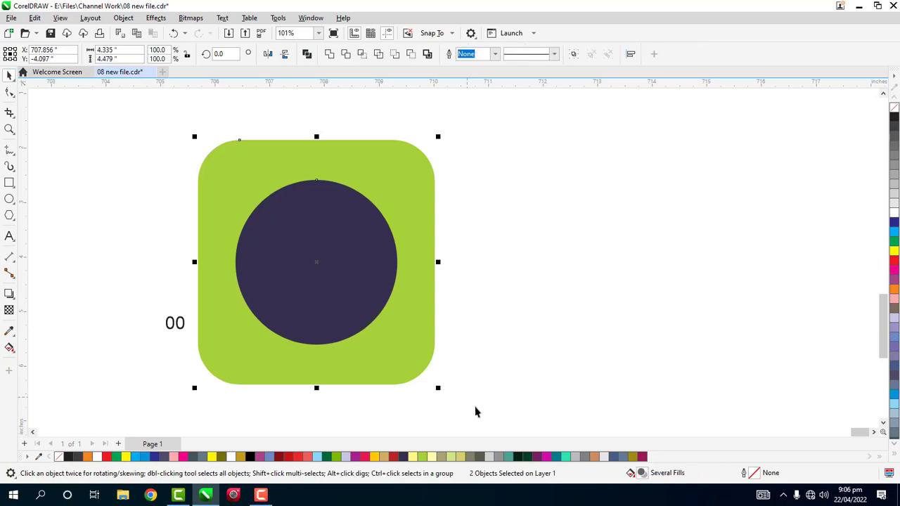
left_click_drag(437, 139, 296, 317)
left_click_drag(239, 343, 240, 330)
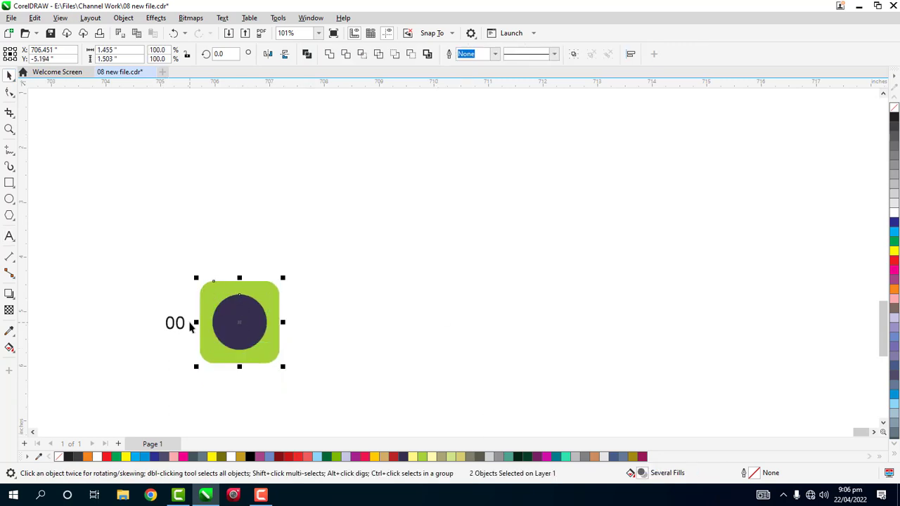
- Change the font of the 00 text to Clarendon BT
scroll(191, 326, "up", 3)
left_click_drag(107, 285, 195, 369)
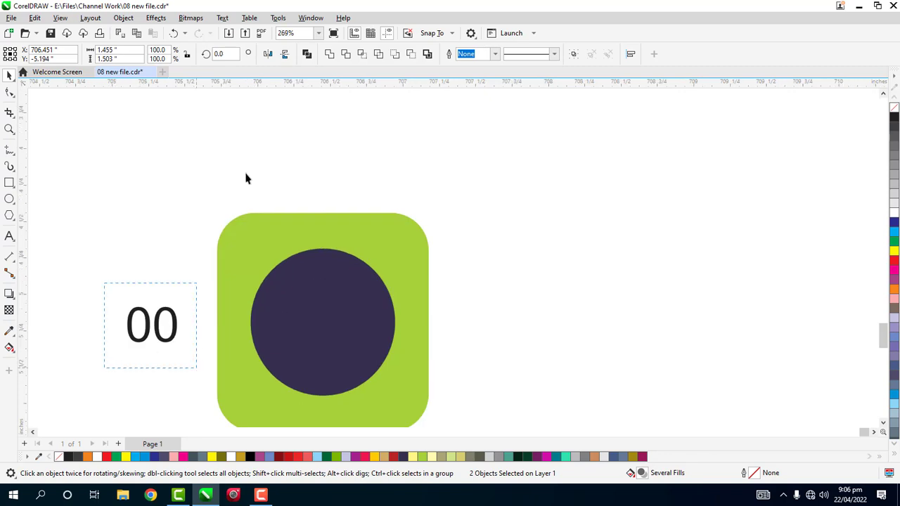
left_click(391, 54)
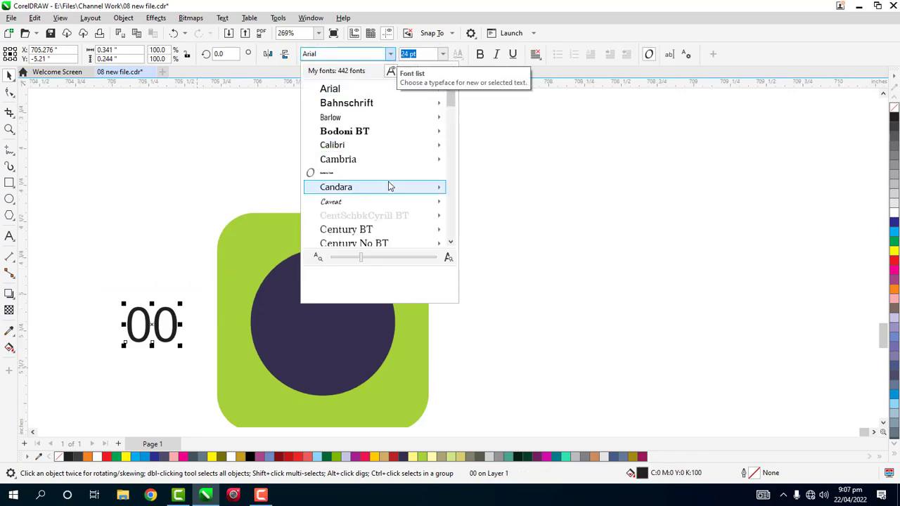
scroll(390, 187, "down", 2)
mouse_move(390, 186)
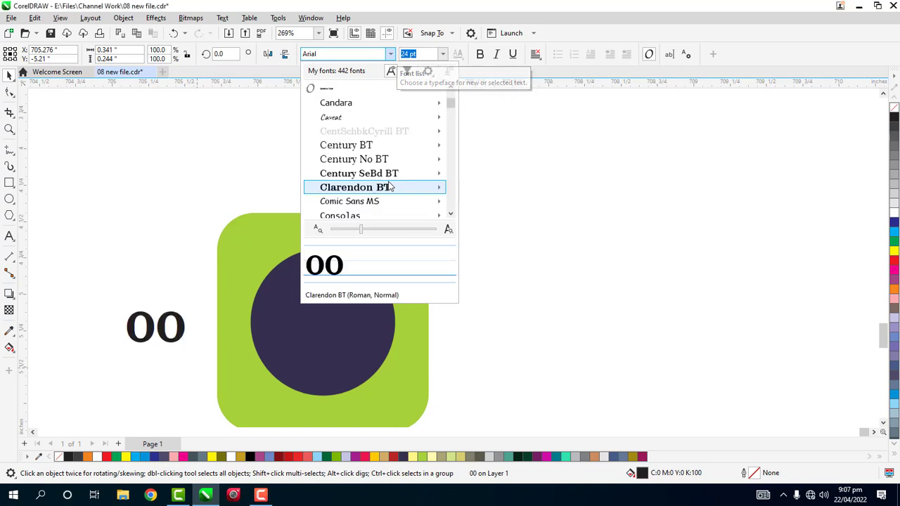
left_click(391, 187)
- Move the 00 text into the middle of the dark circle and fill it white
left_click_drag(163, 336, 331, 331)
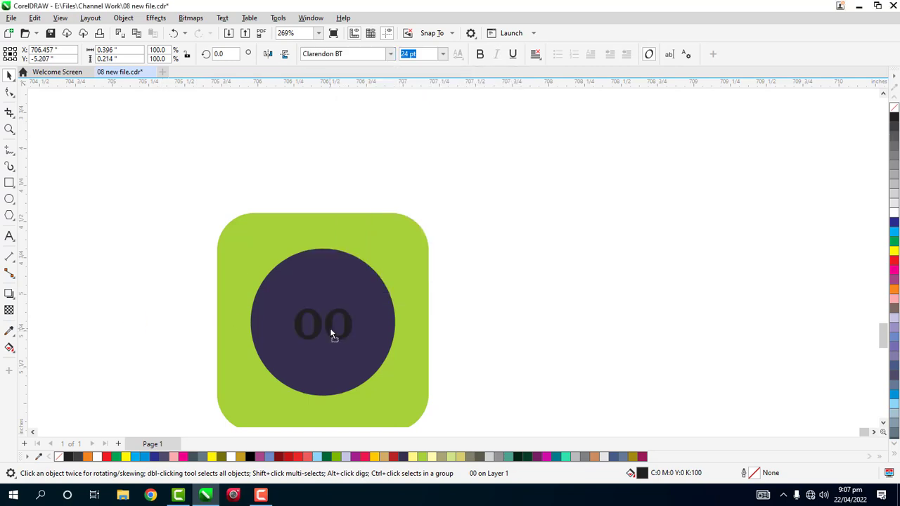
left_click(97, 457)
- Enlarge the 00 text to about 37.6 pt and centre it horizontally with the circle and rounded rectangle
scroll(355, 313, "up", 1)
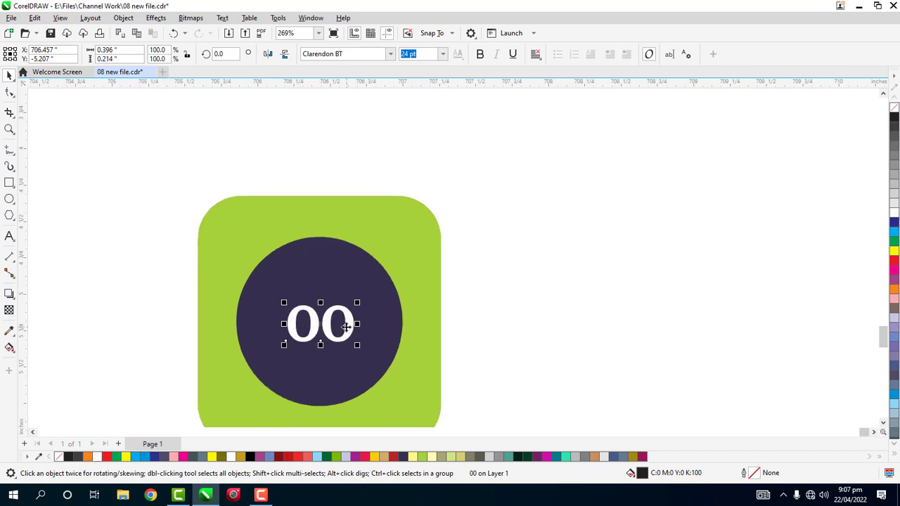
left_click_drag(359, 303, 396, 265)
left_click_drag(378, 318, 355, 329)
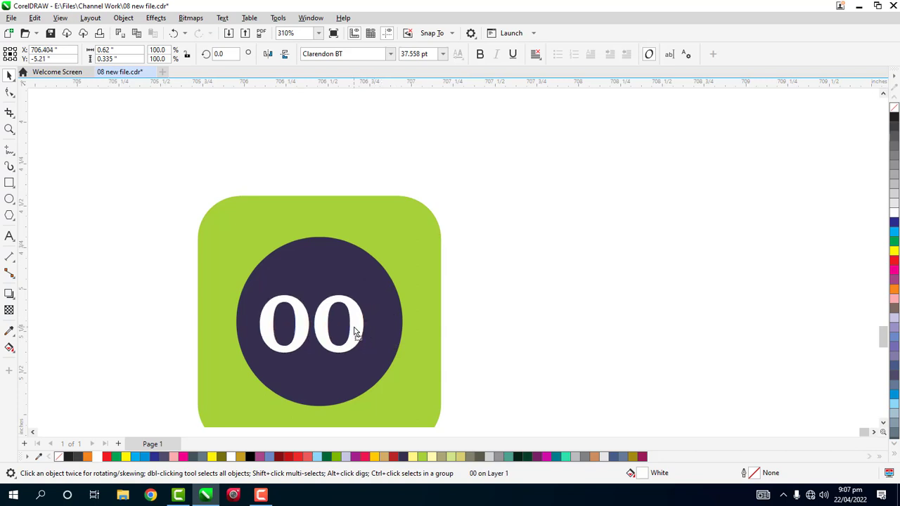
scroll(563, 497, "down", 1)
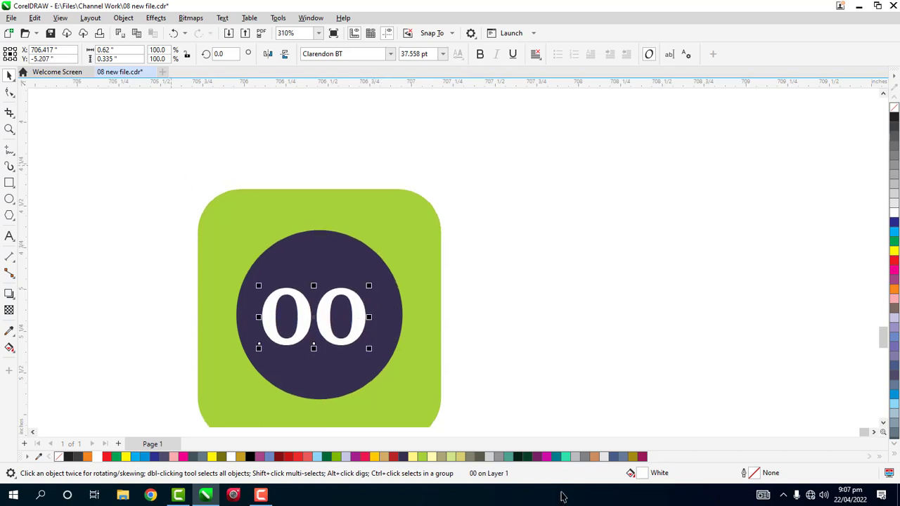
key("ctrl+a")
key("c")
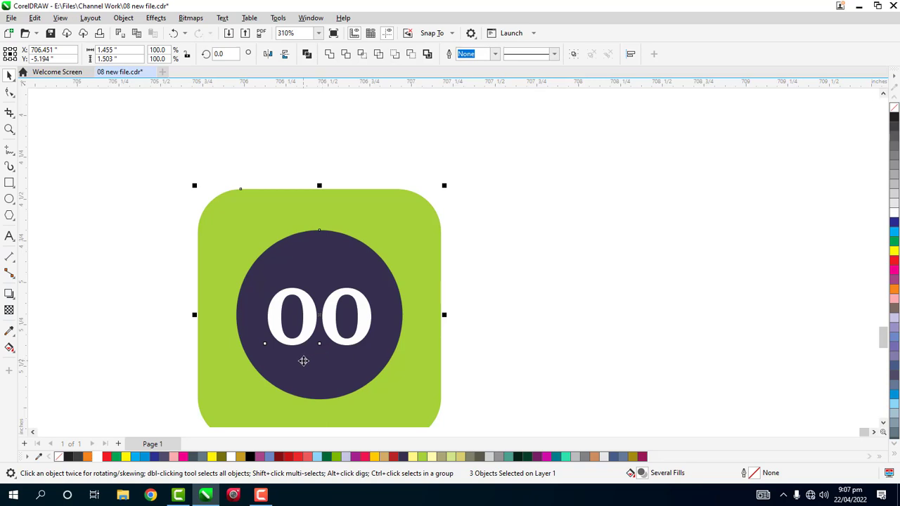
- Duplicate the 00 tile beside the original with a small gap and repeat the copy until the row holds six tiles
left_click_drag(303, 360, 562, 371)
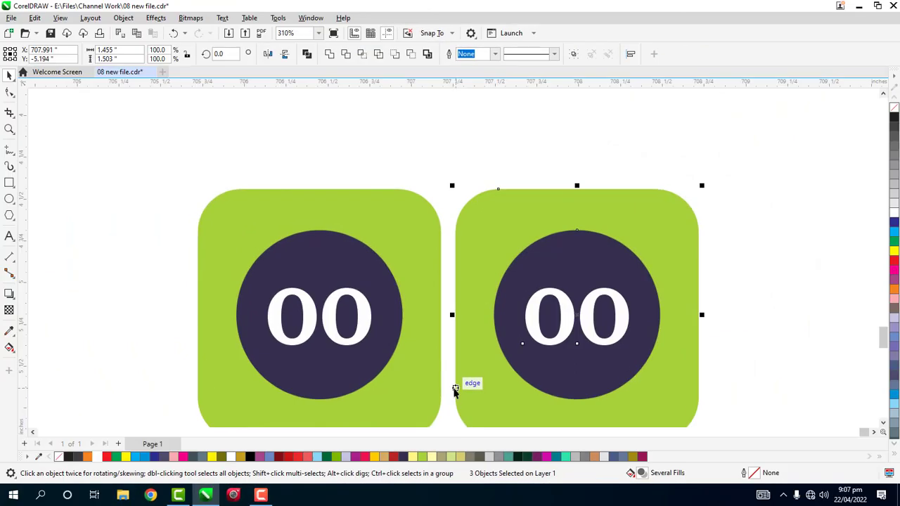
key("ctrl+r")
scroll(355, 330, "down", 2)
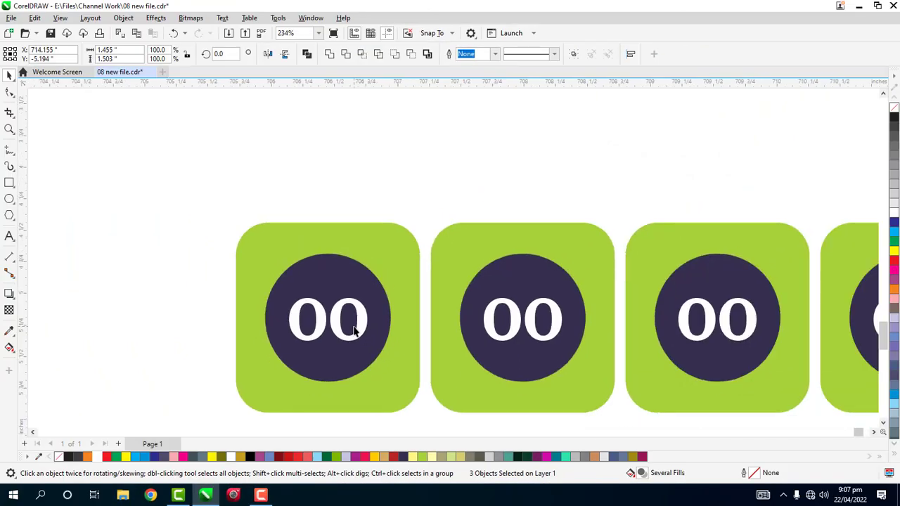
- Shorten the first tile's text to a single 0 and centre it within its dark circle
left_click(359, 329, "ctrl")
double_click(359, 328)
key("BackSpace")
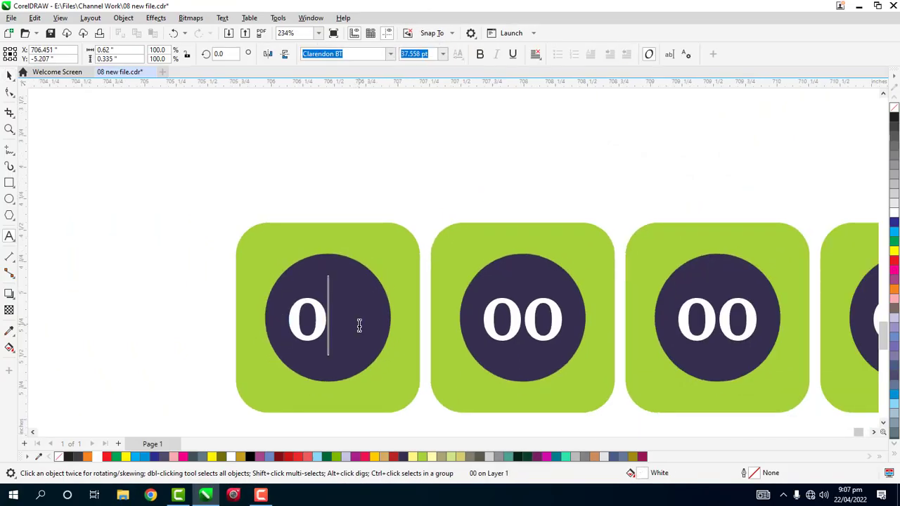
key("ctrl+space")
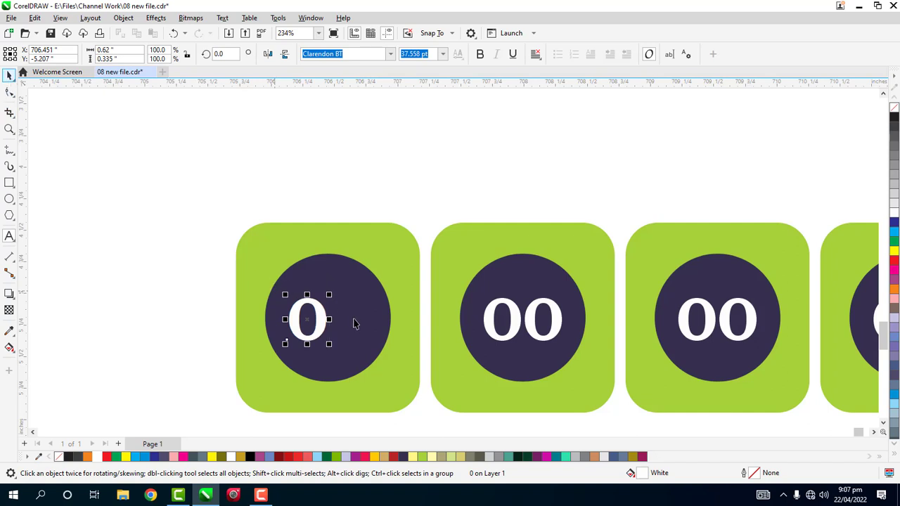
left_click(357, 327, "shift")
scroll(162, 300, "down", 2)
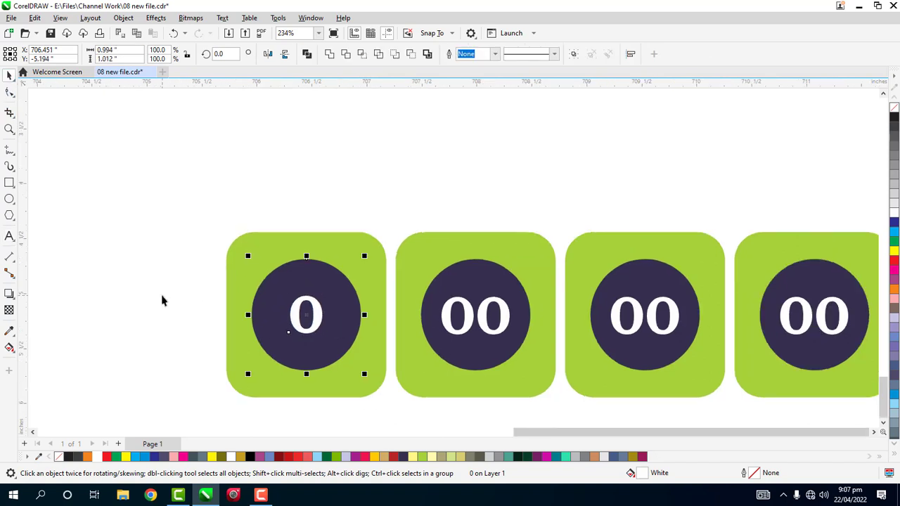
- Duplicate the whole row of six tiles below itself and repeat the copy to make five rows
scroll(164, 301, "down", 1)
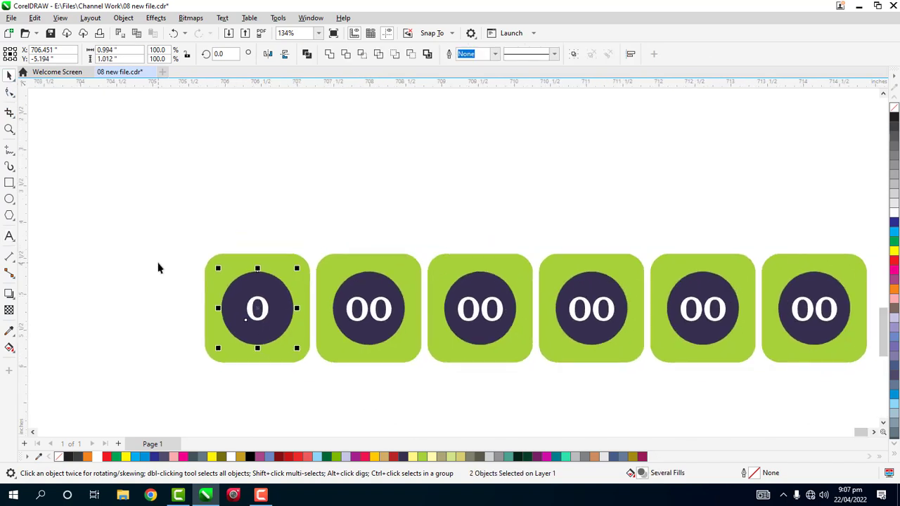
scroll(159, 264, "down", 1)
left_click_drag(163, 230, 796, 397)
left_click_drag(708, 268, 717, 381)
key("ctrl+r")
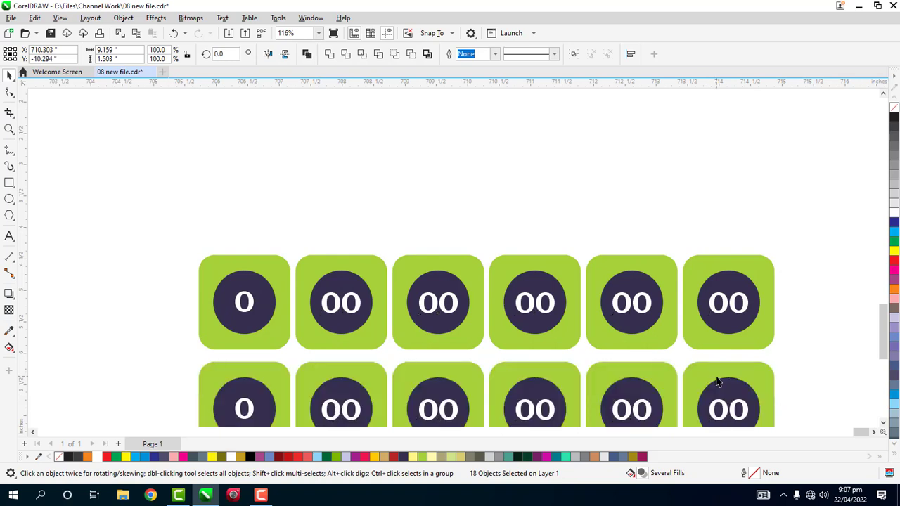
- Replace the 0 on the first tile of the top row with 3
scroll(232, 304, "up", 3)
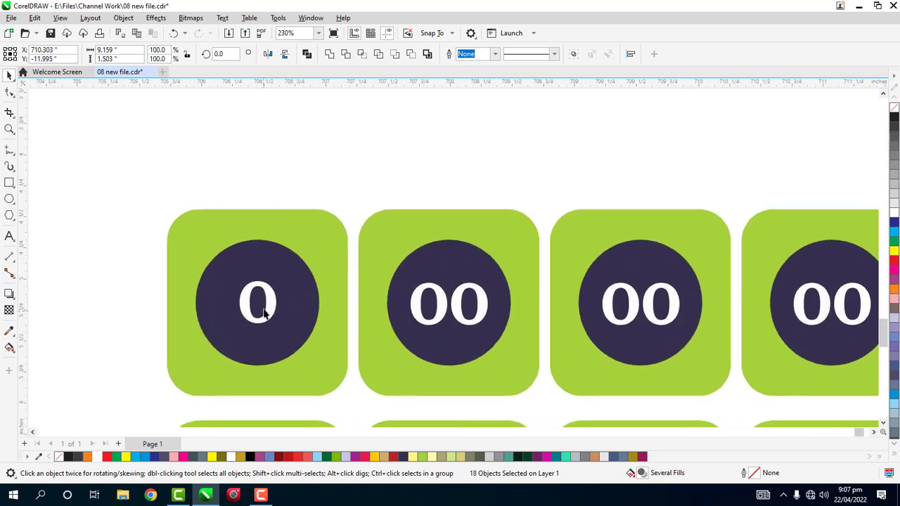
double_click(266, 308)
double_click(267, 305)
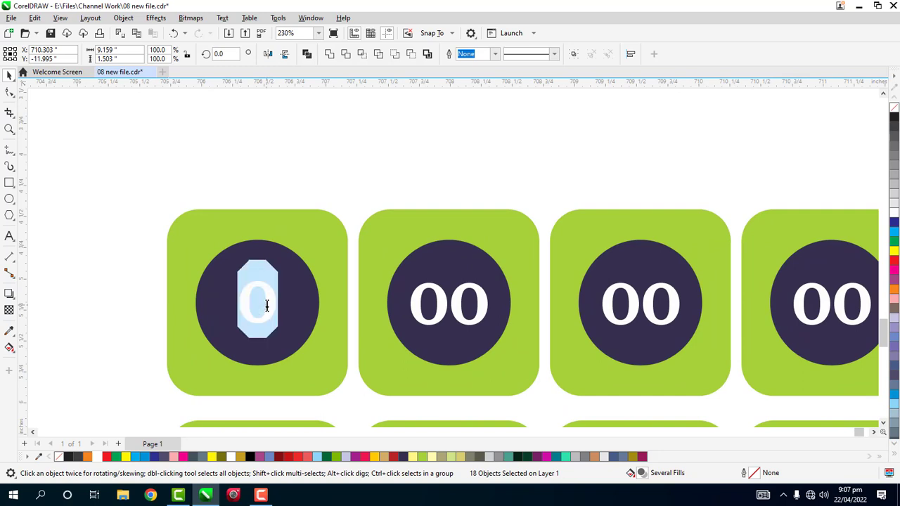
type("0")
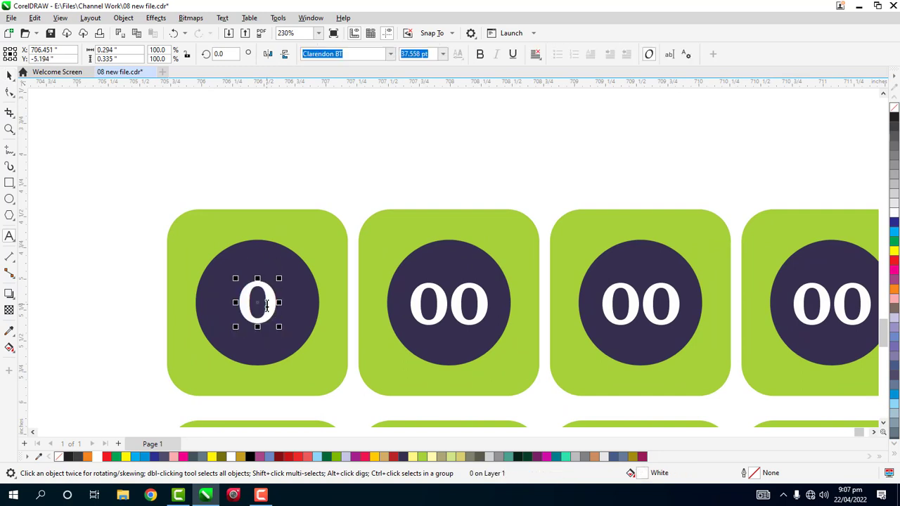
type("3")
key("BackSpace")
key("BackSpace")
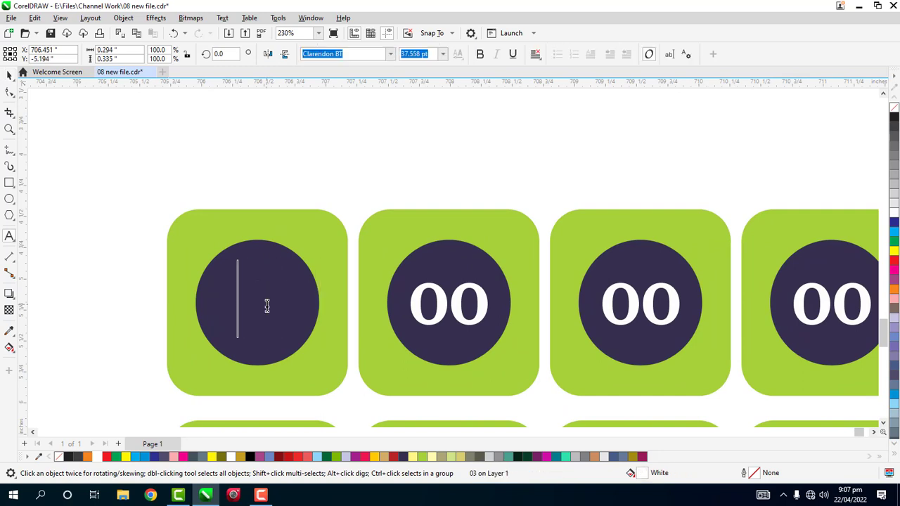
type("3")
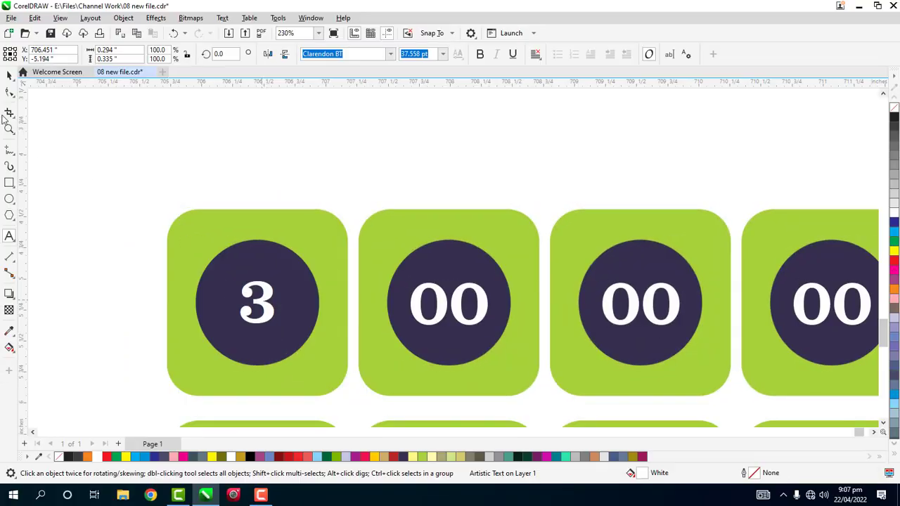
left_click(9, 75)
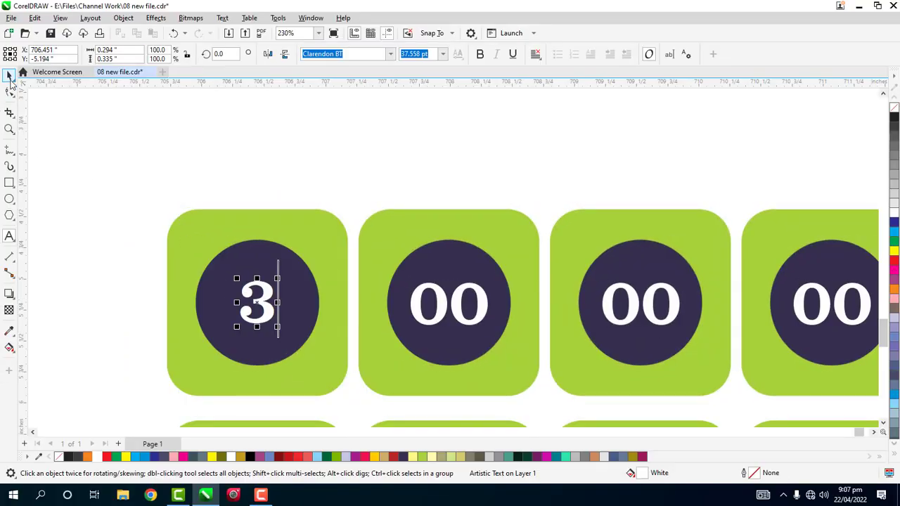
- Change the numbers on the second and third tiles of the top row to 35 and 33
left_click(459, 298)
left_click(458, 298)
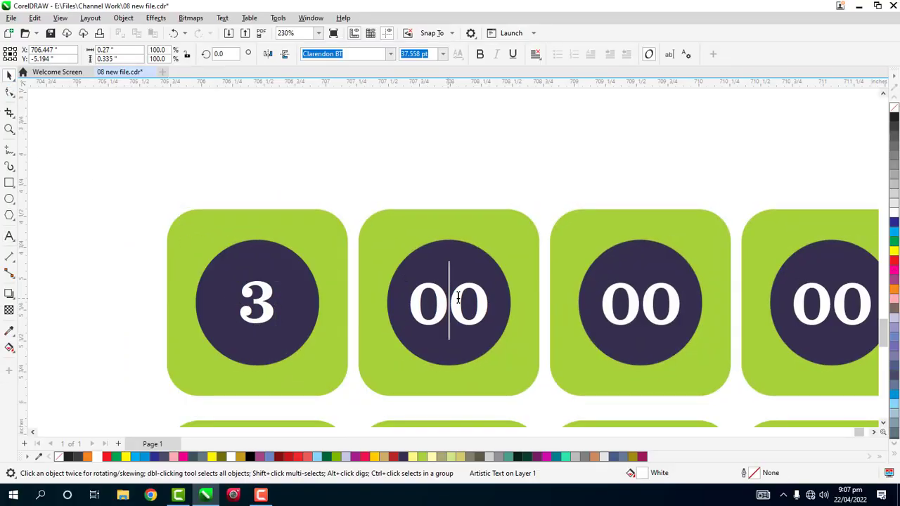
double_click(458, 298)
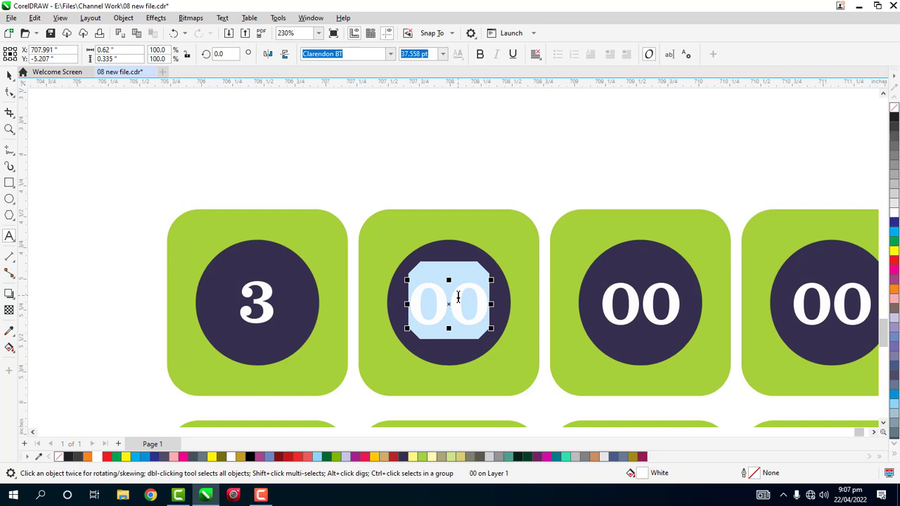
type("35")
left_click(631, 312)
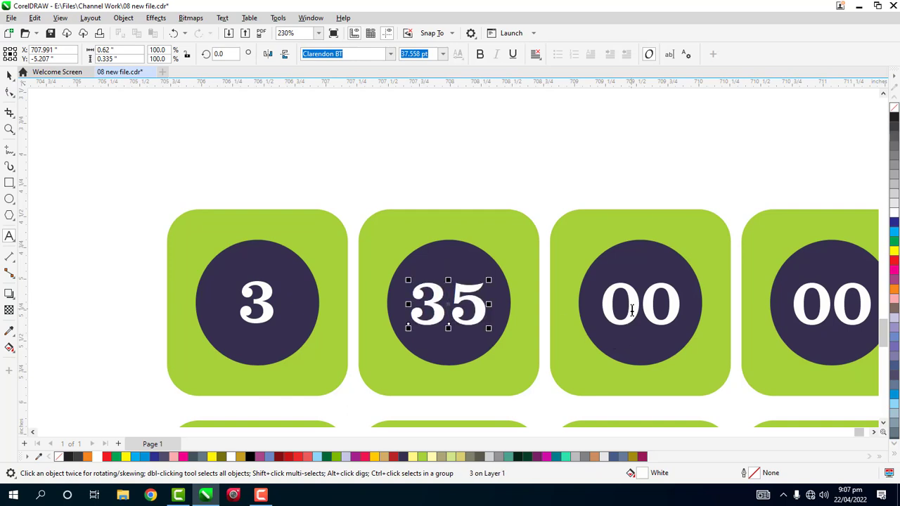
double_click(632, 312)
type("33")
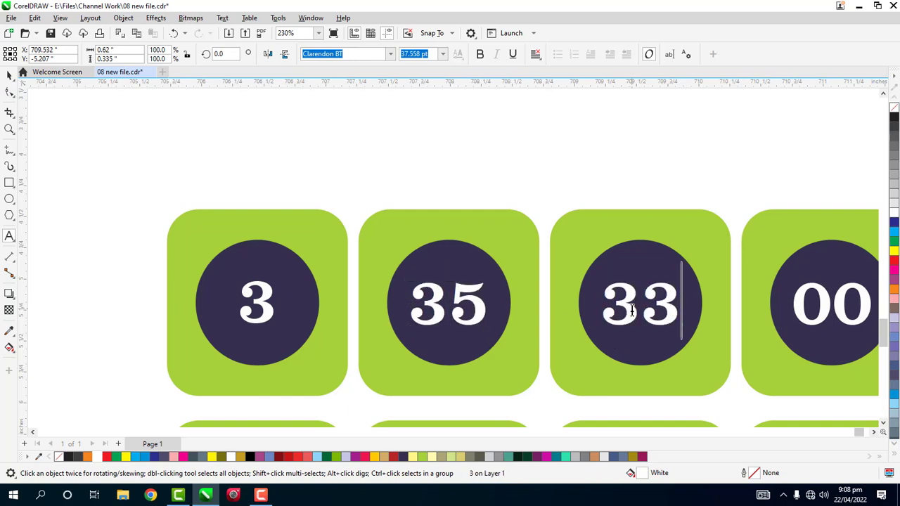
- Change the number on the fourth tile of the top row to 39
left_click(873, 431)
left_click(873, 431)
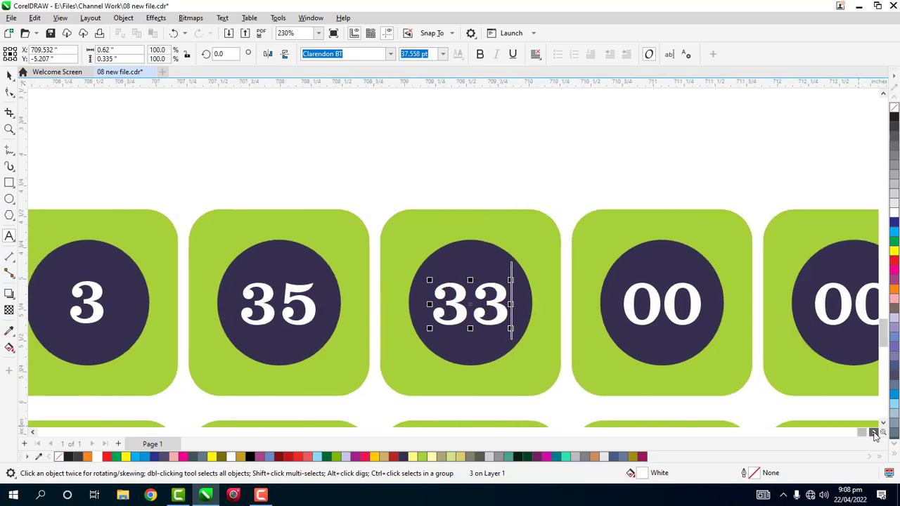
left_click(873, 431)
left_click(873, 432)
left_click(874, 432)
left_click(874, 432)
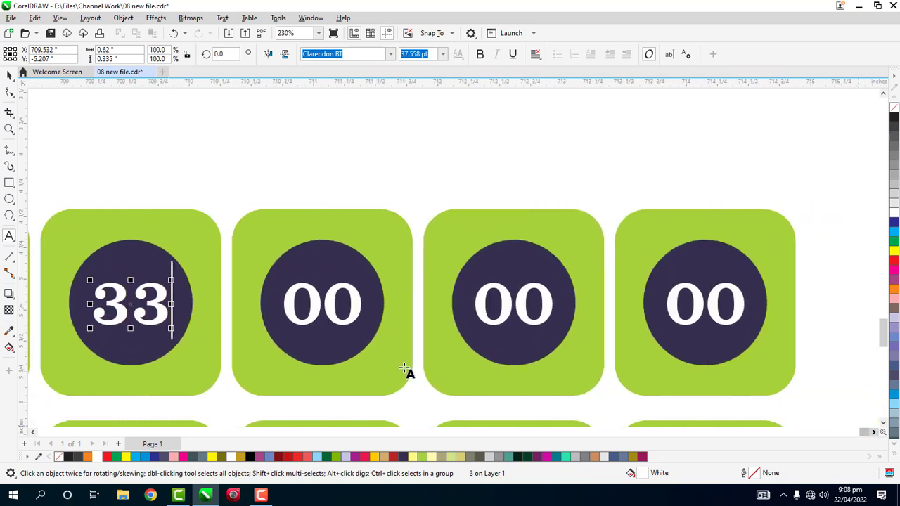
double_click(335, 314)
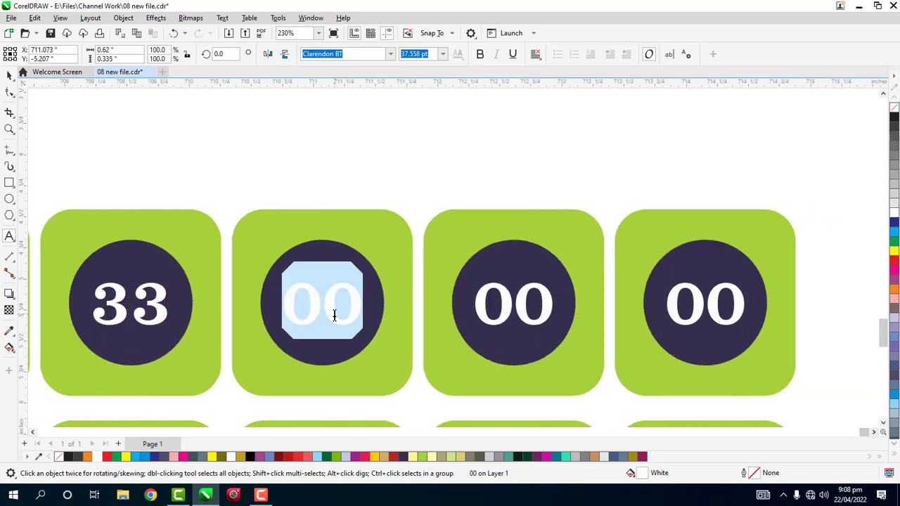
type("39")
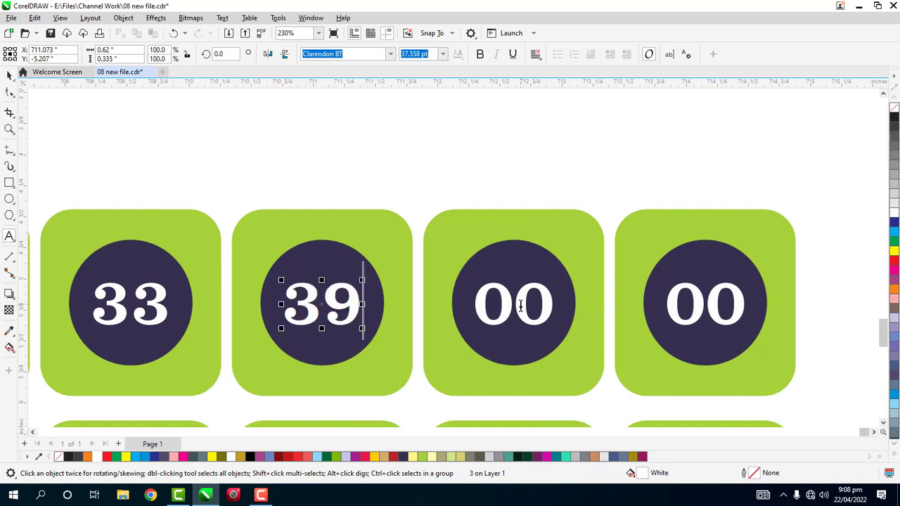
- Change the numbers on the fifth and sixth tiles of the top row to 30 and 34
double_click(520, 305)
type("3")
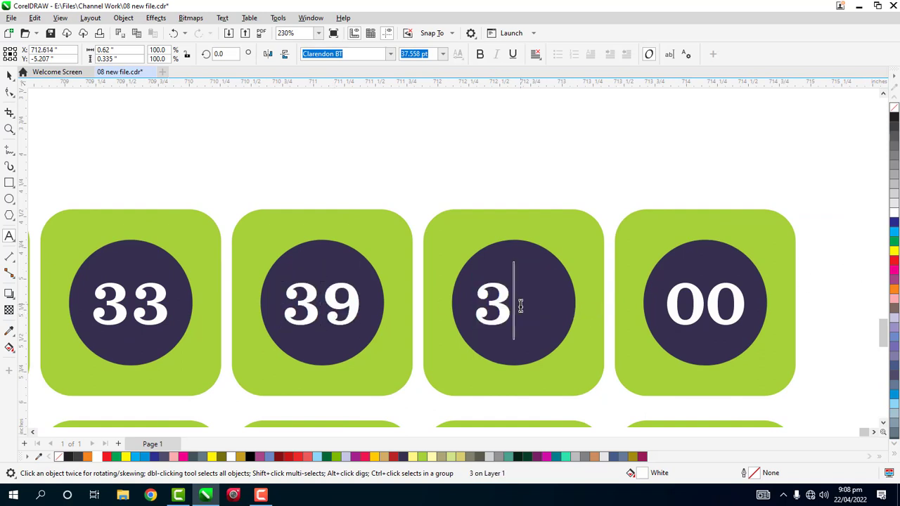
type("0")
left_click(705, 304)
double_click(707, 304)
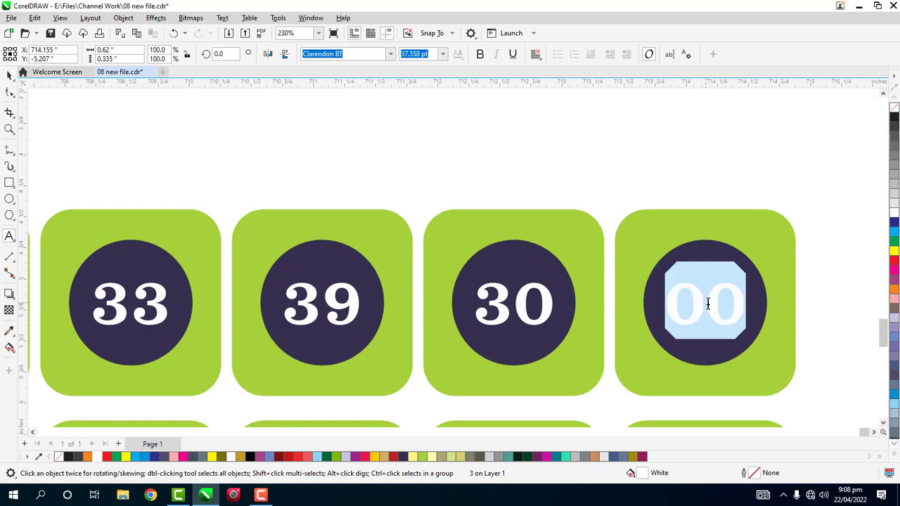
type("34")
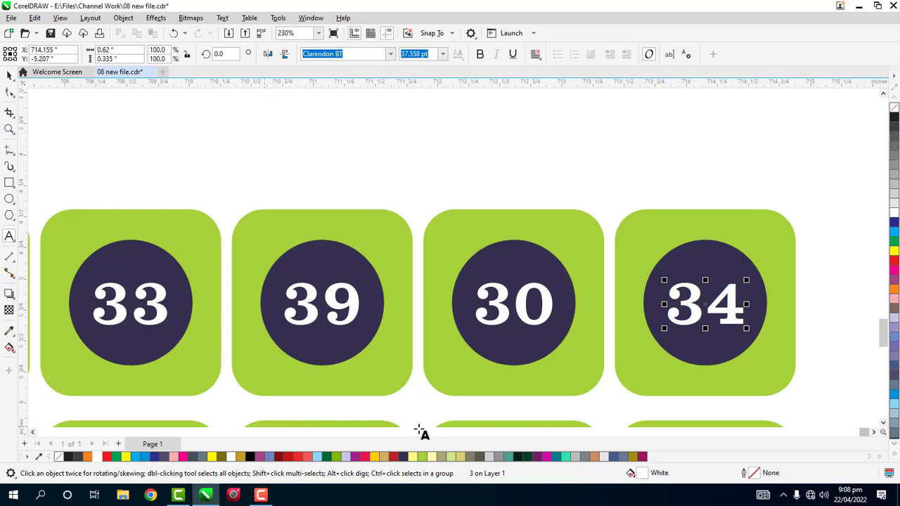
- Try yellow and magenta fills on the 33 in the top row, settle on red, and deselect it
left_click(32, 432)
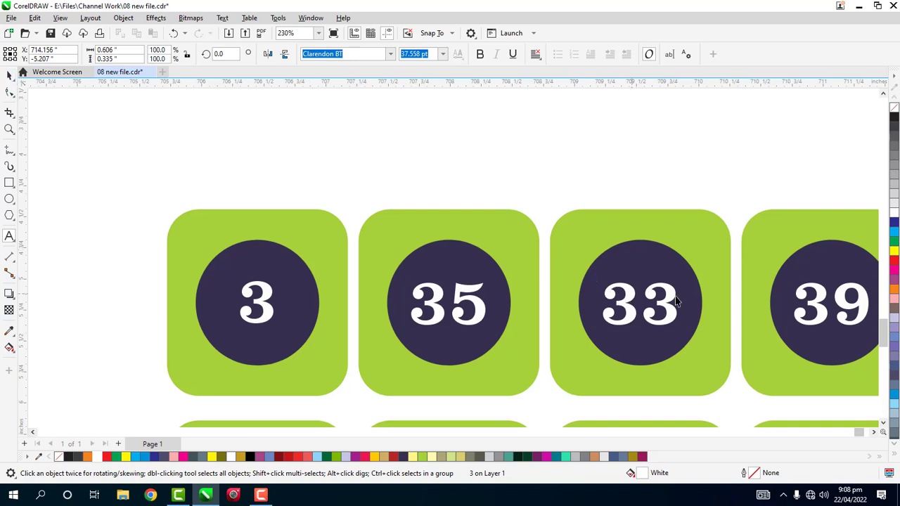
left_click(893, 251)
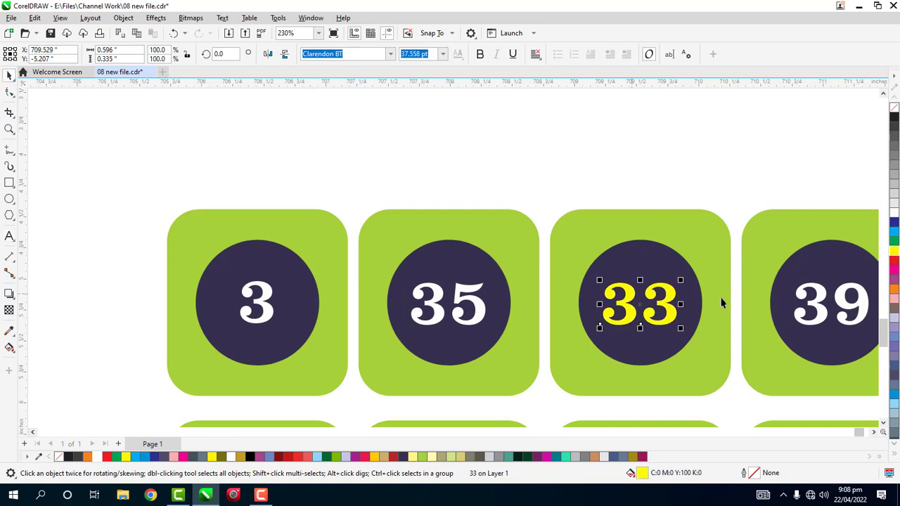
left_click(895, 269)
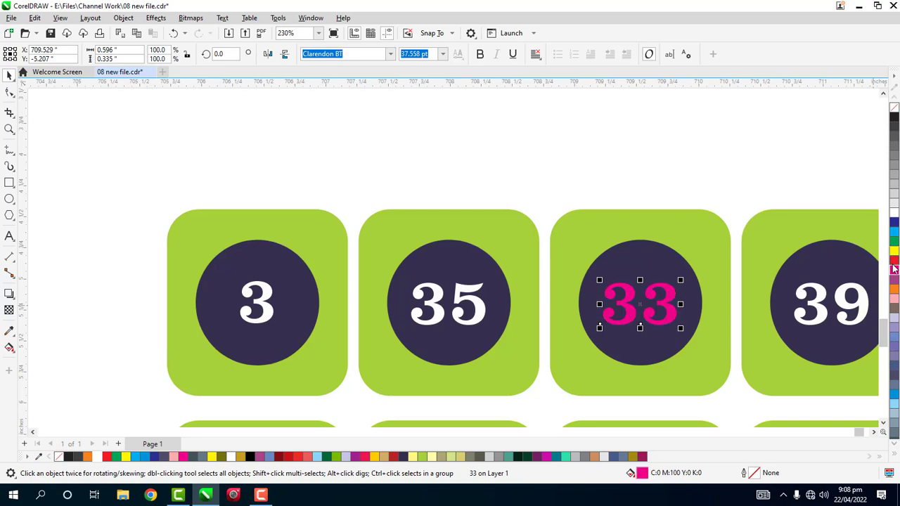
left_click(894, 260)
left_click(576, 204)
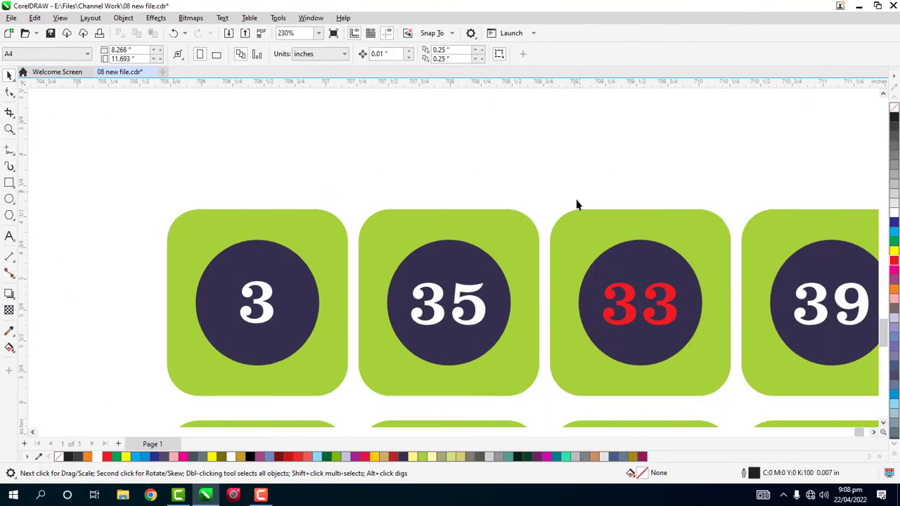
- Replace the 0 on the first tile of the second row with 5
scroll(885, 429, "down", 5)
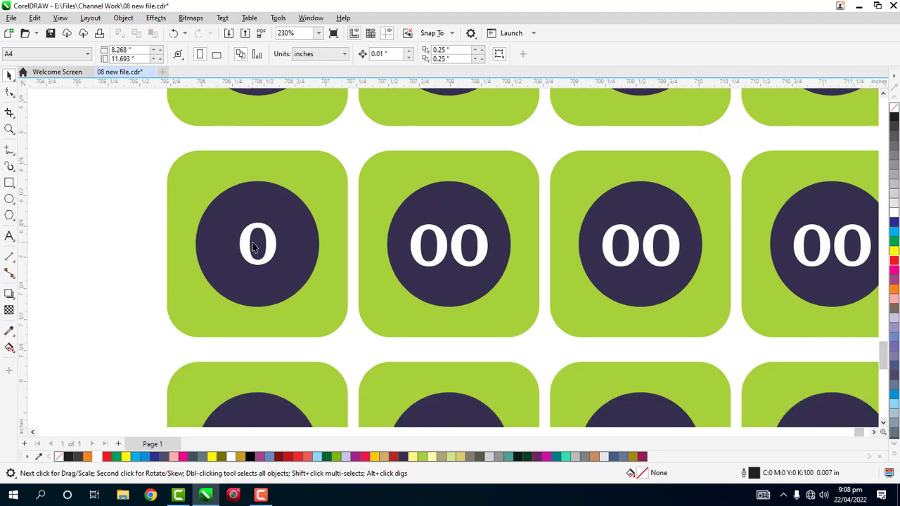
scroll(232, 253, "up", 1)
left_click(255, 241)
double_click(271, 243)
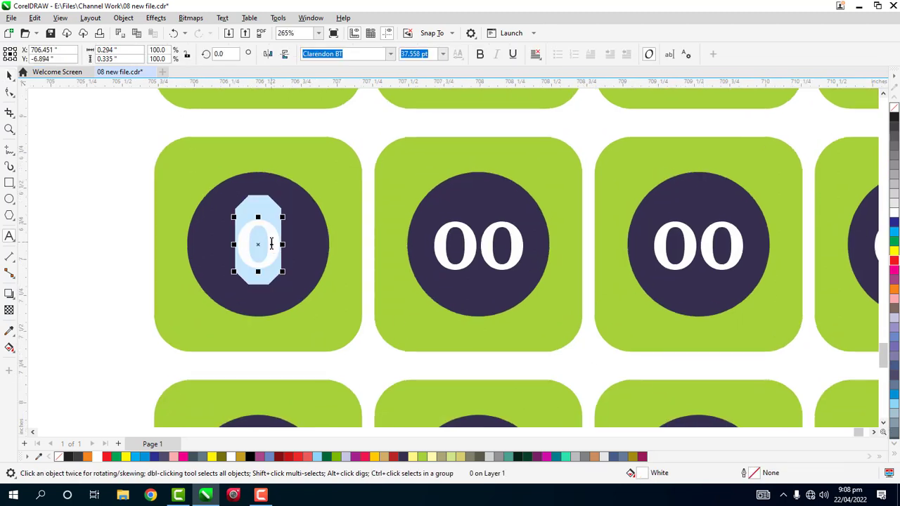
type("5")
key("Escape")
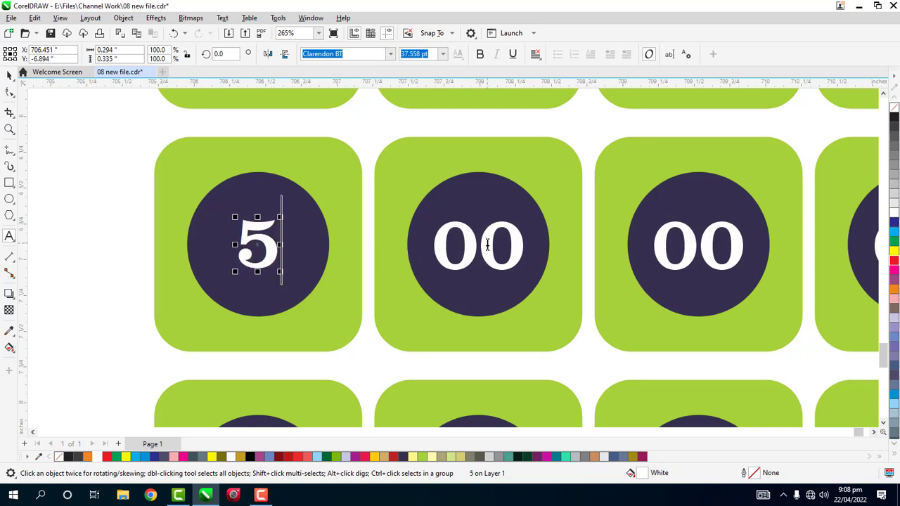
- Change the numbers on the second and third tiles of the second row to 53 and 55
left_click(485, 245)
double_click(485, 245)
type("53")
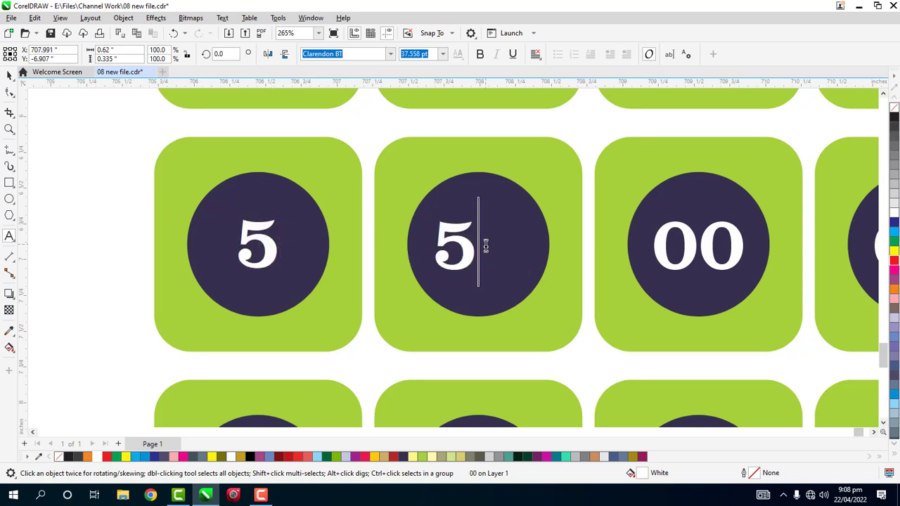
double_click(698, 246)
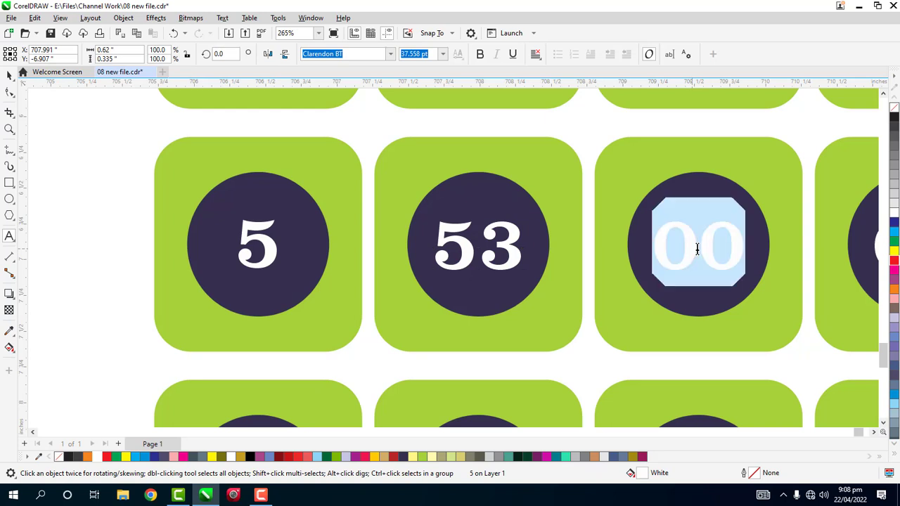
type("55")
- Change the number on the fourth tile of the second row to 59
left_click(874, 433)
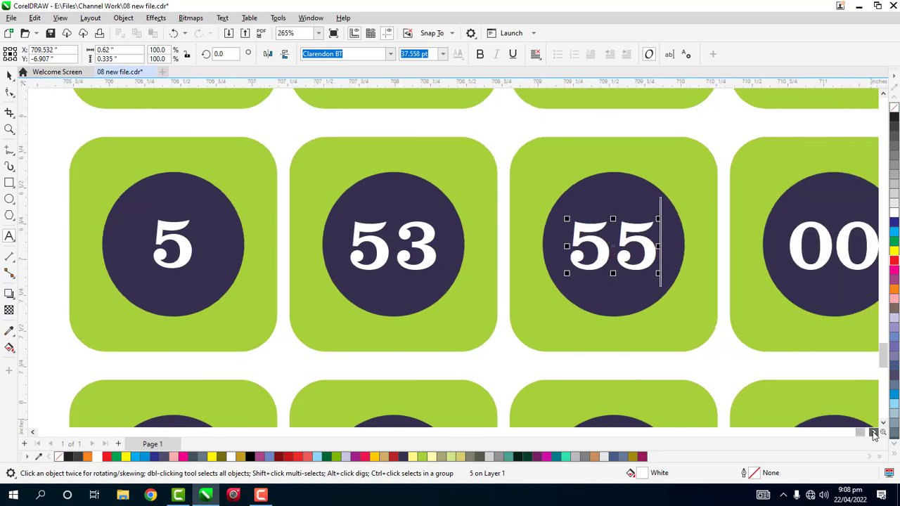
left_click(874, 433)
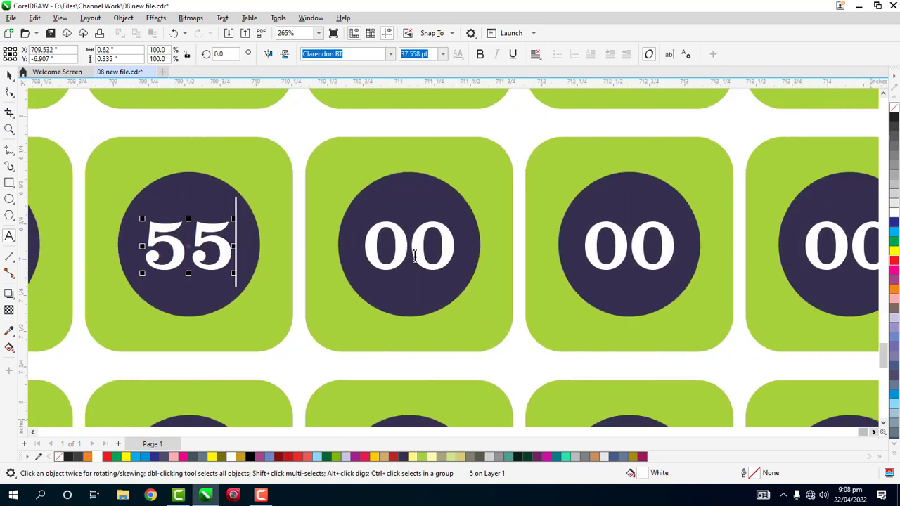
left_click(415, 256)
double_click(415, 256)
type("59")
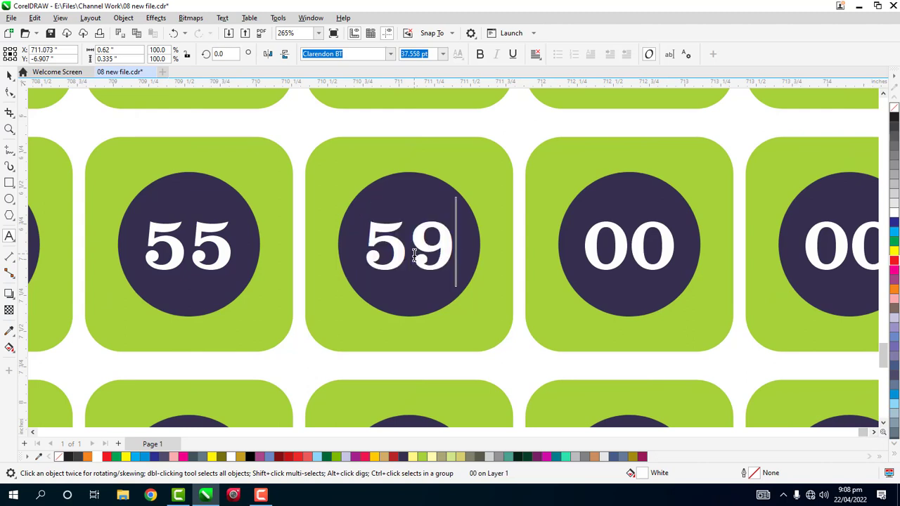
- Change the numbers on the fifth and sixth tiles of the second row to 50 and 54
double_click(629, 249)
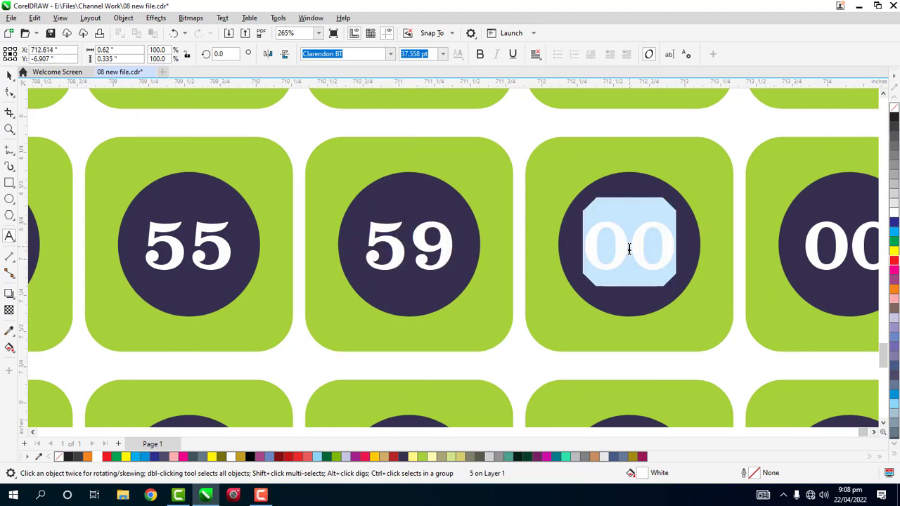
type("50")
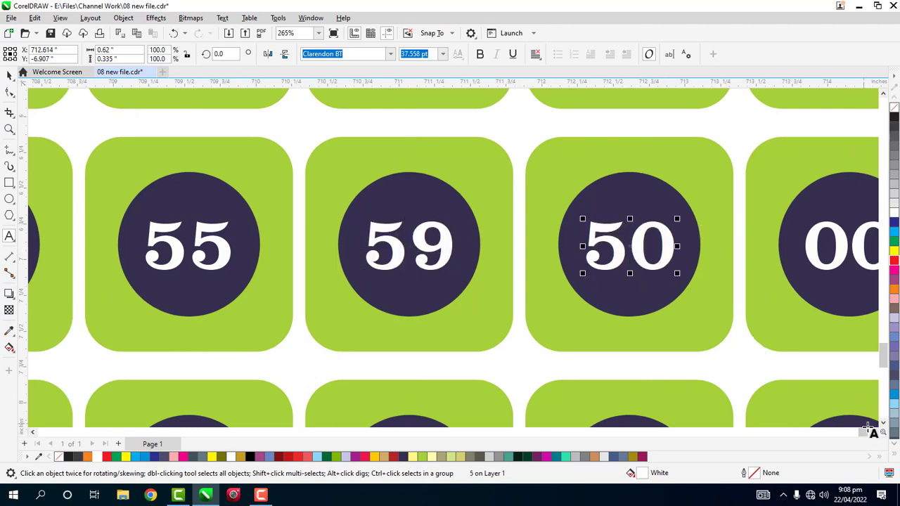
left_click(872, 431)
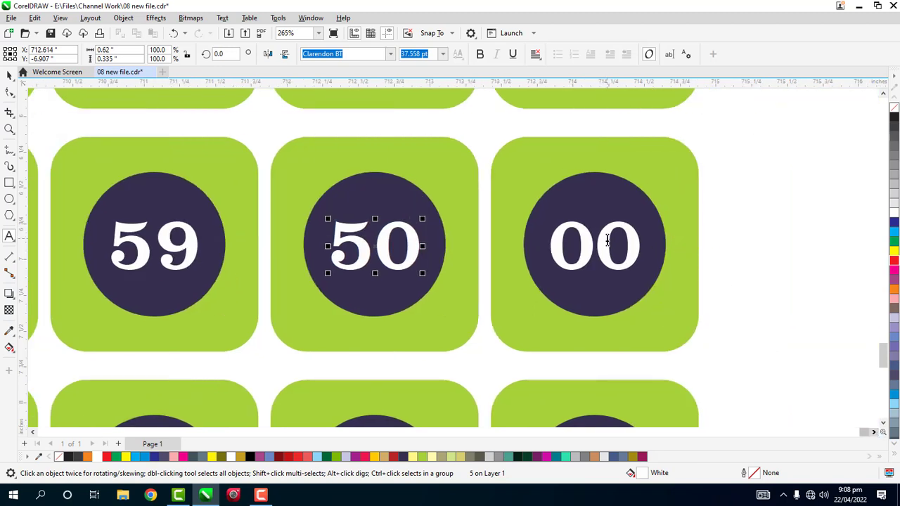
double_click(607, 240)
type("54")
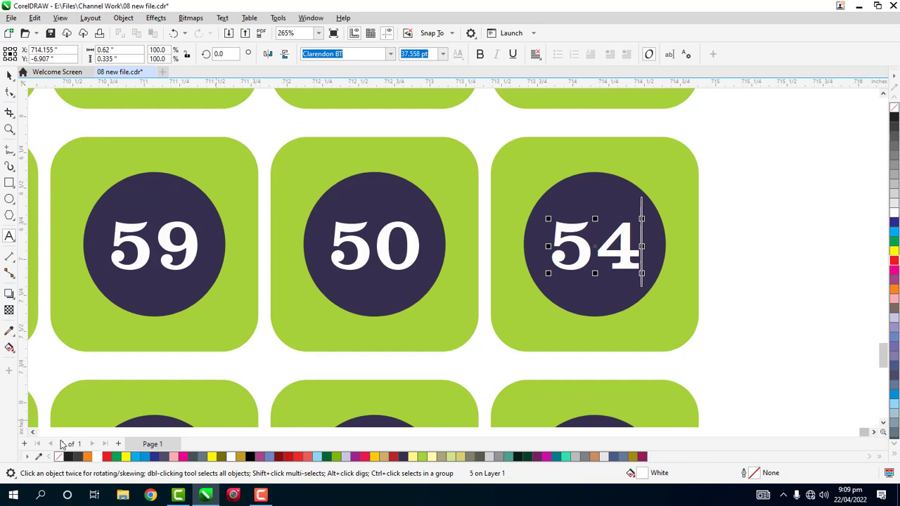
- Fill the 50 in the second row with pinkish red and deselect it
left_click(32, 431)
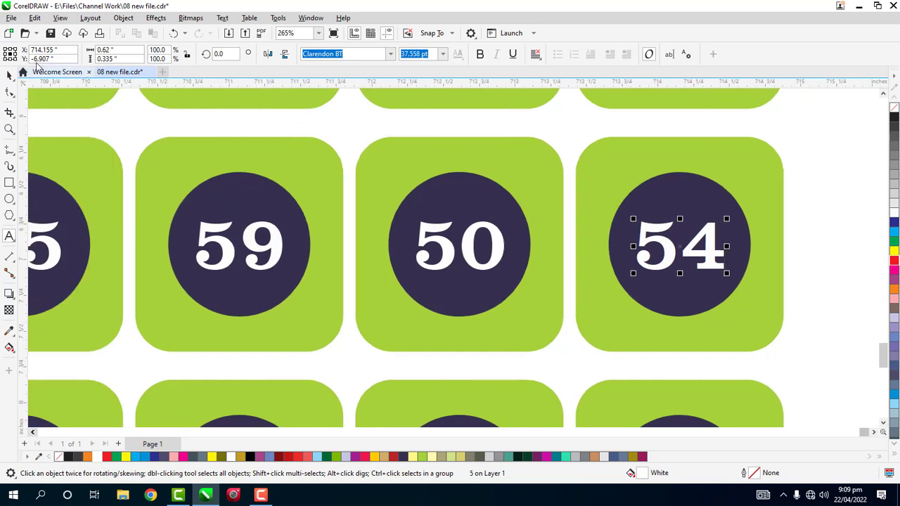
left_click(9, 75)
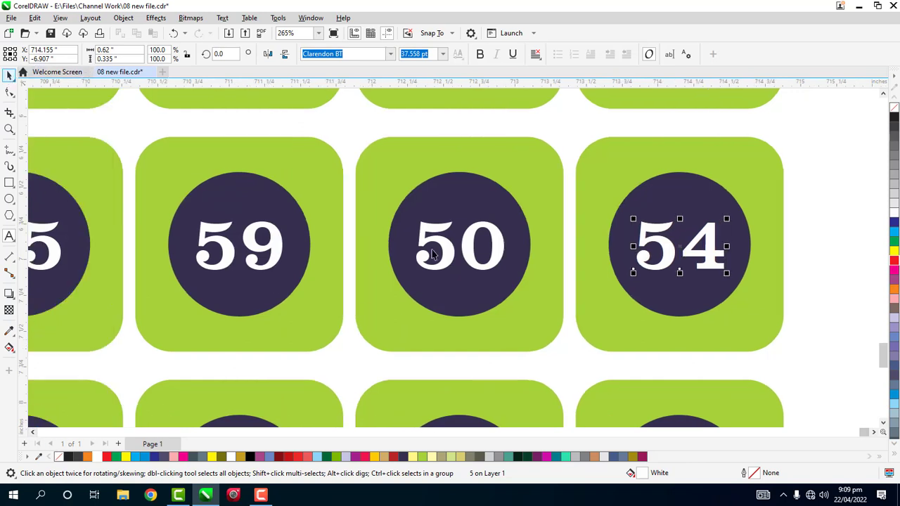
left_click(465, 232)
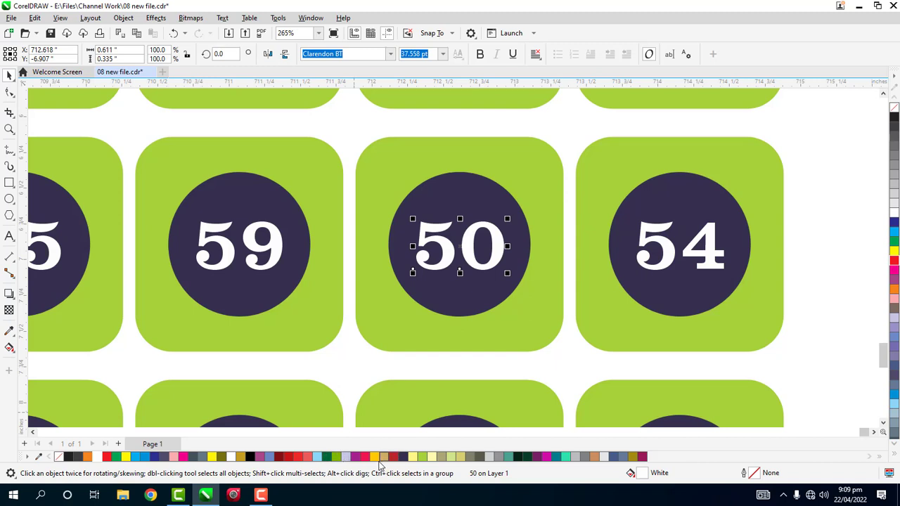
left_click(366, 458)
left_click(848, 360)
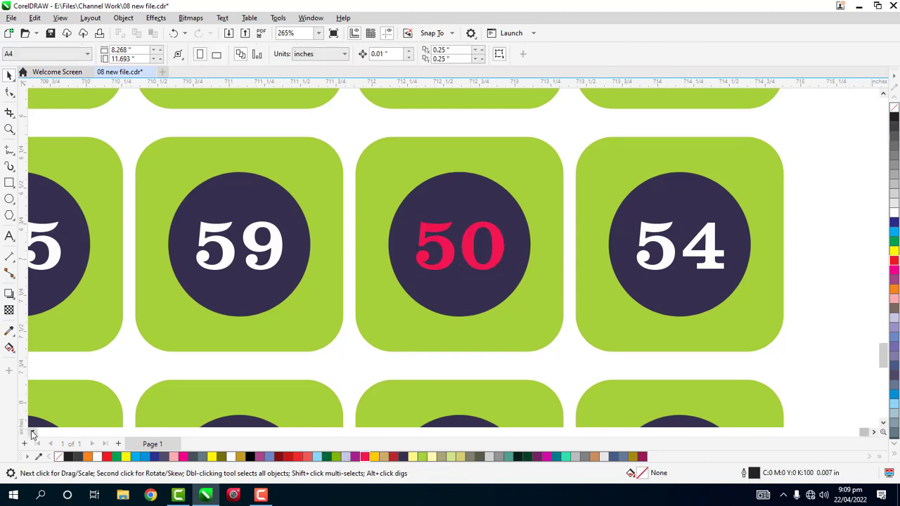
- Replace the 0 on the first tile of the third row with 9
left_click(32, 434)
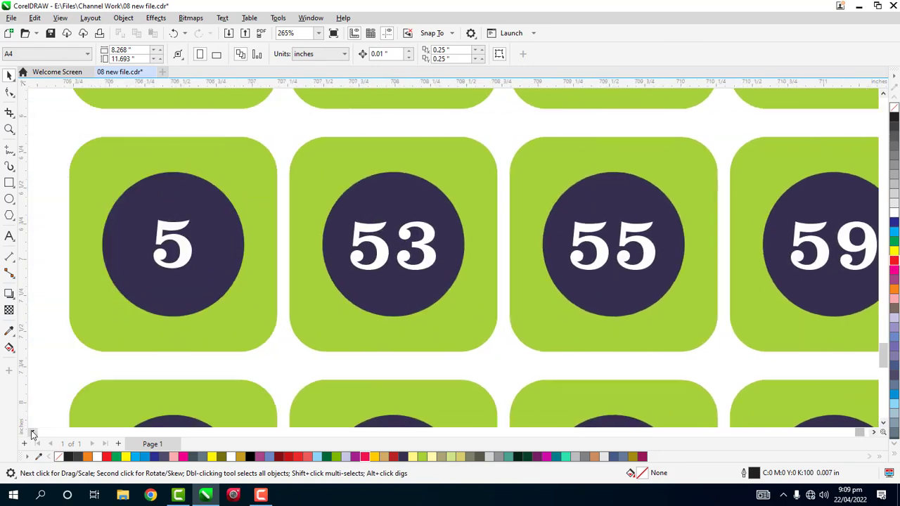
left_click(883, 423)
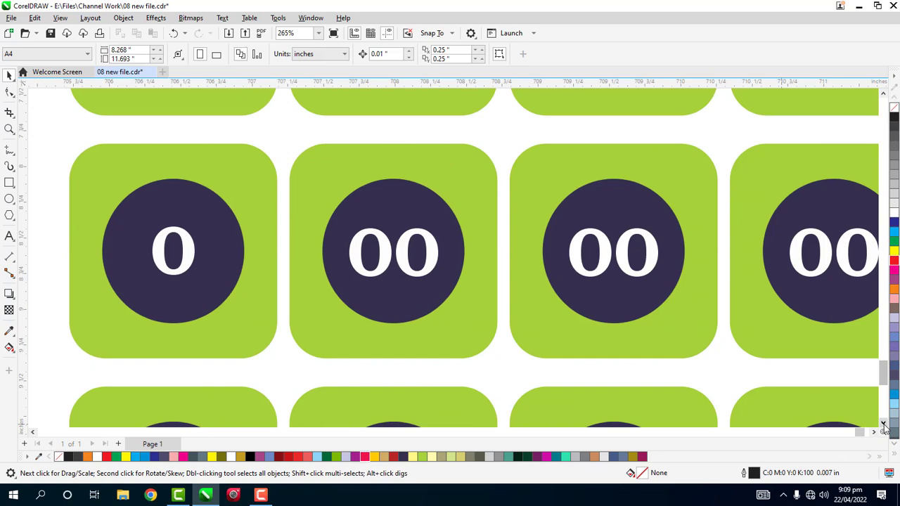
left_click(883, 423)
left_click(194, 218)
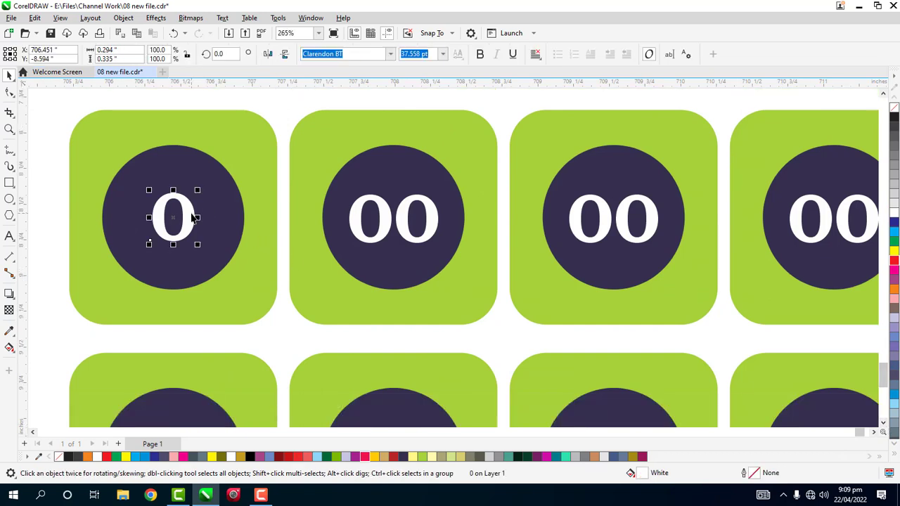
double_click(192, 215)
double_click(191, 214)
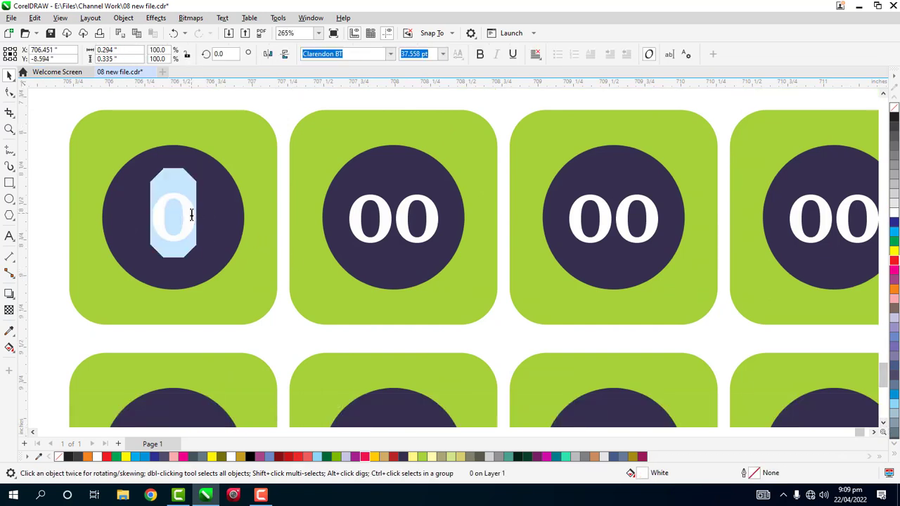
type("9")
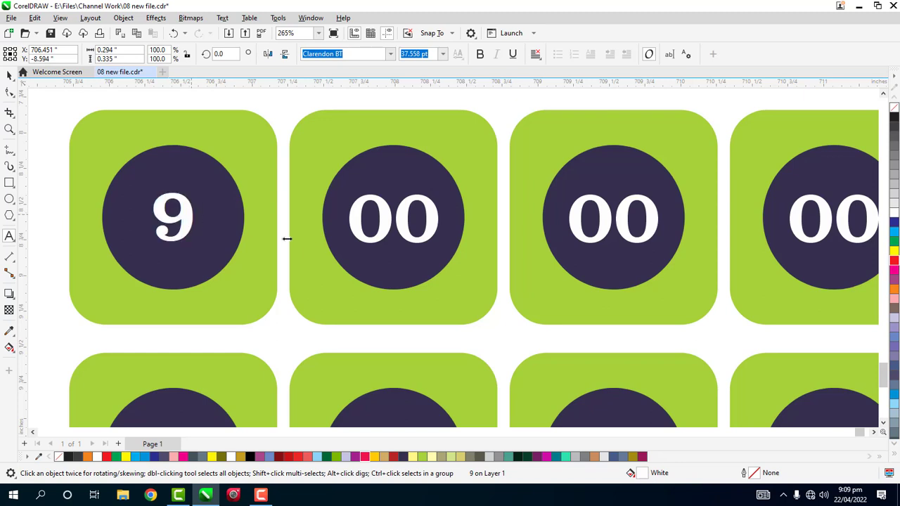
key("Escape")
- Change the numbers on the second and third tiles of the third row to 93 and 95
double_click(395, 217)
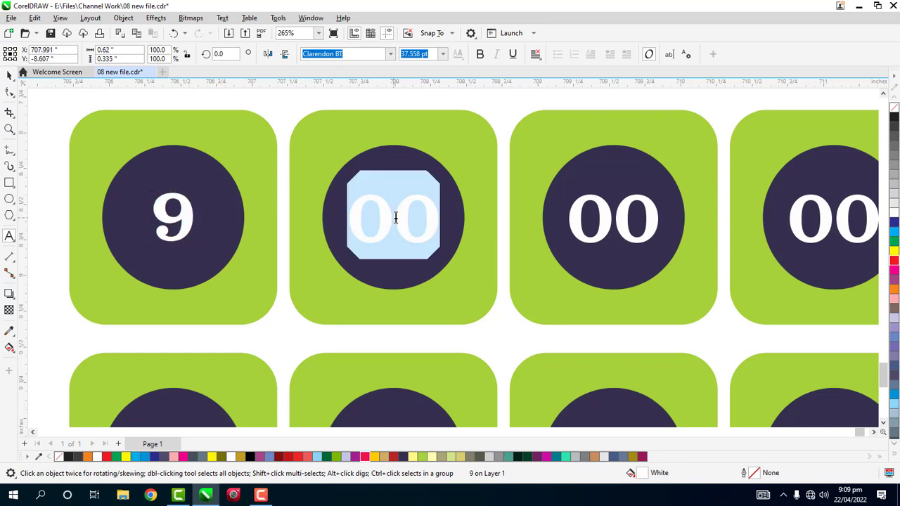
type("93")
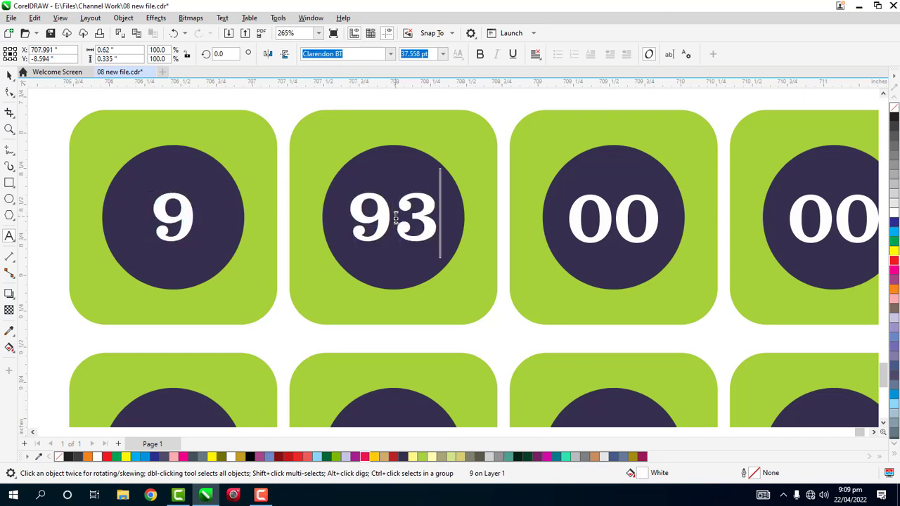
key("Escape")
left_click(613, 211)
double_click(612, 211)
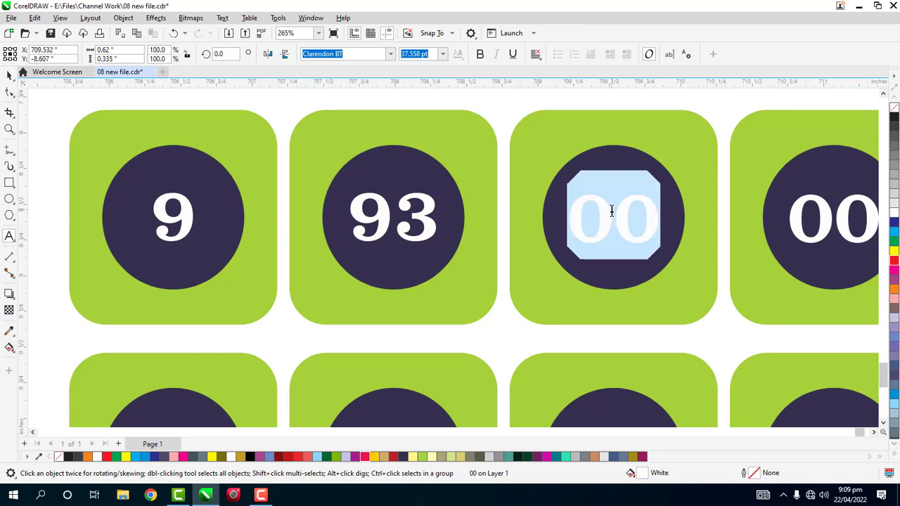
type("95")
key("Escape")
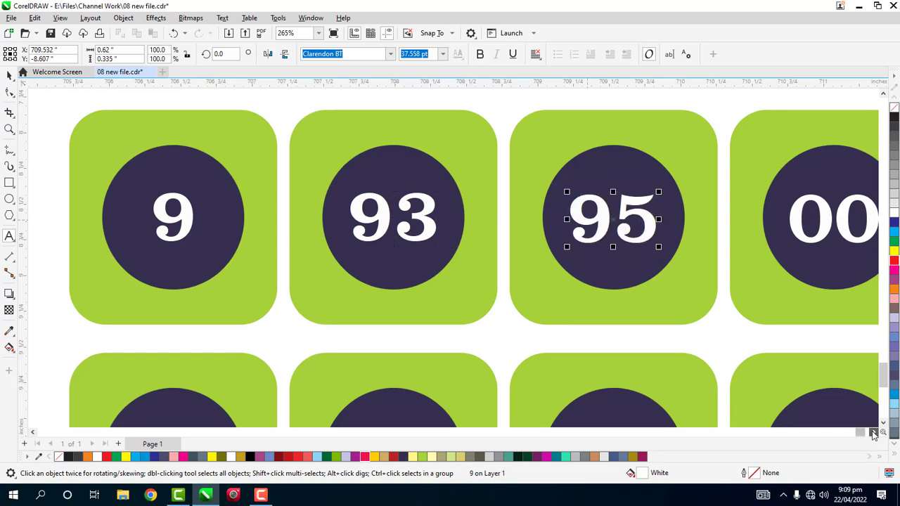
- Change the number on the fourth tile of the third row to 99
left_click_drag(873, 431, 873, 432)
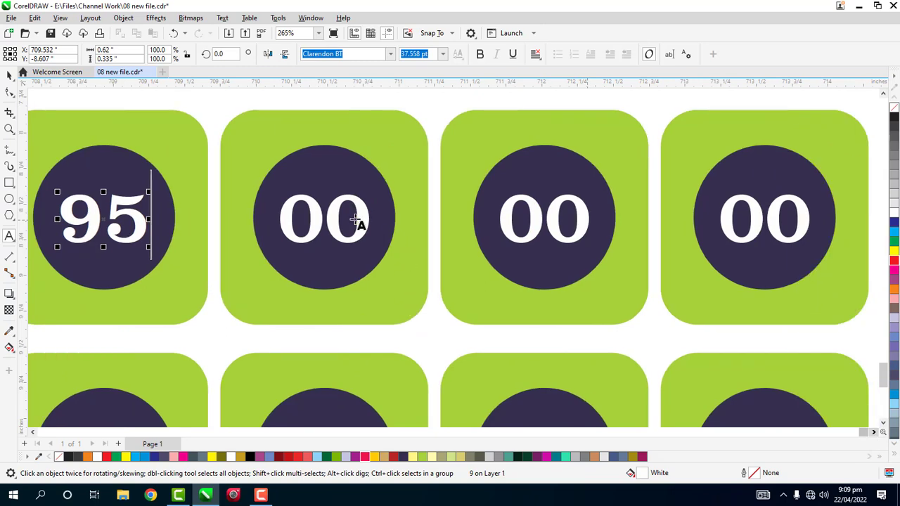
double_click(307, 216)
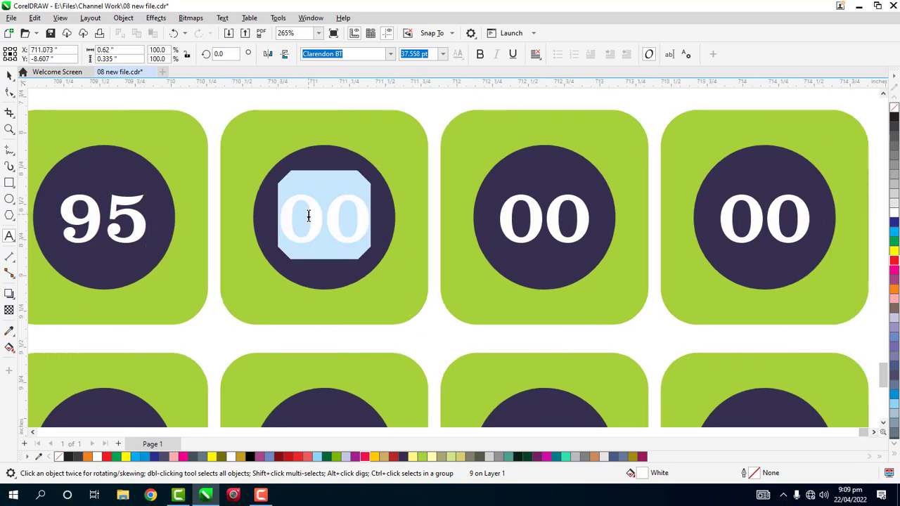
type("99")
key("Escape")
- Change the numbers on the fifth and sixth tiles of the third row to 90 and 94
double_click(546, 224)
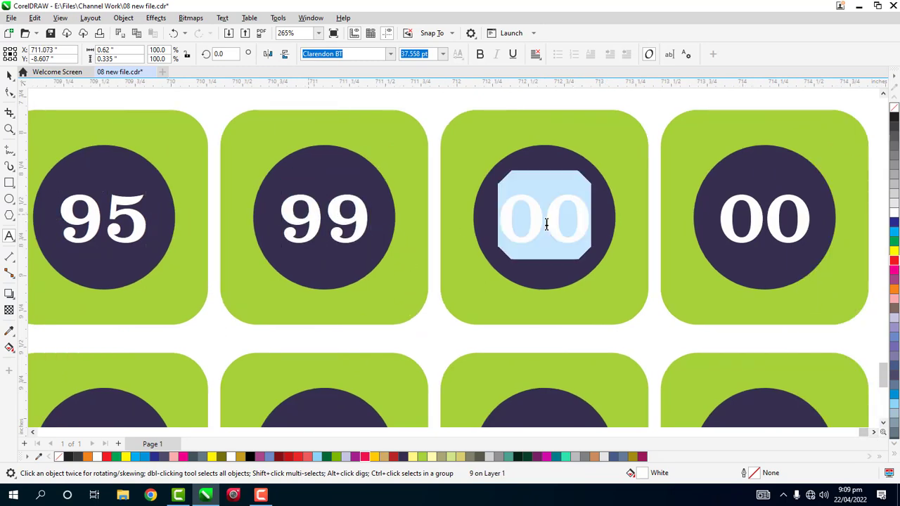
type("90")
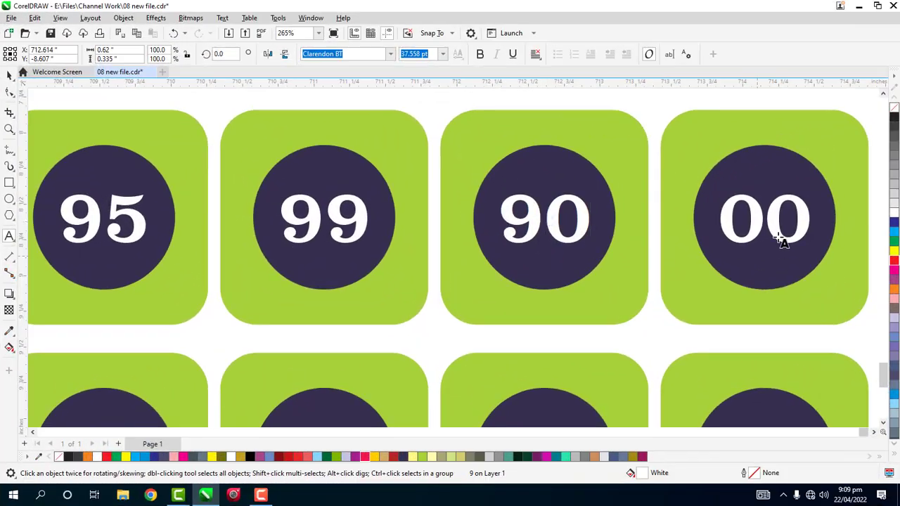
key("Escape")
double_click(779, 221)
type("94")
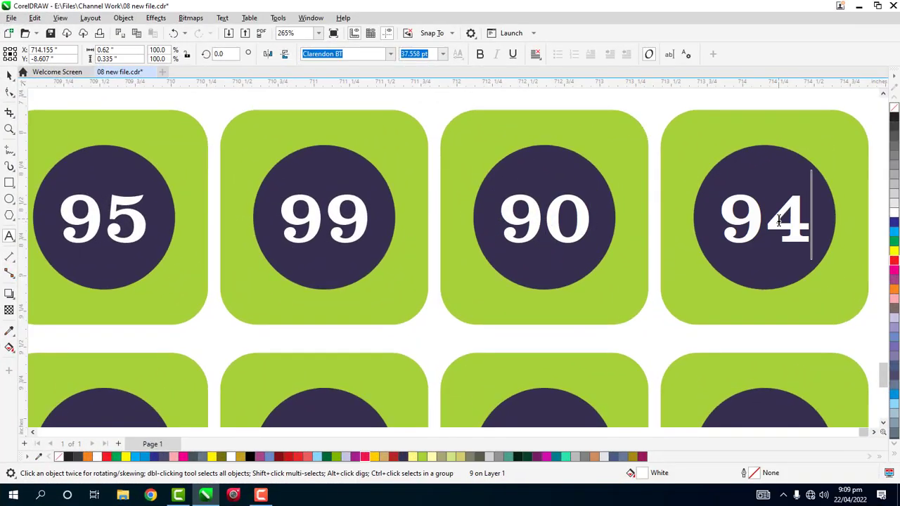
key("Escape")
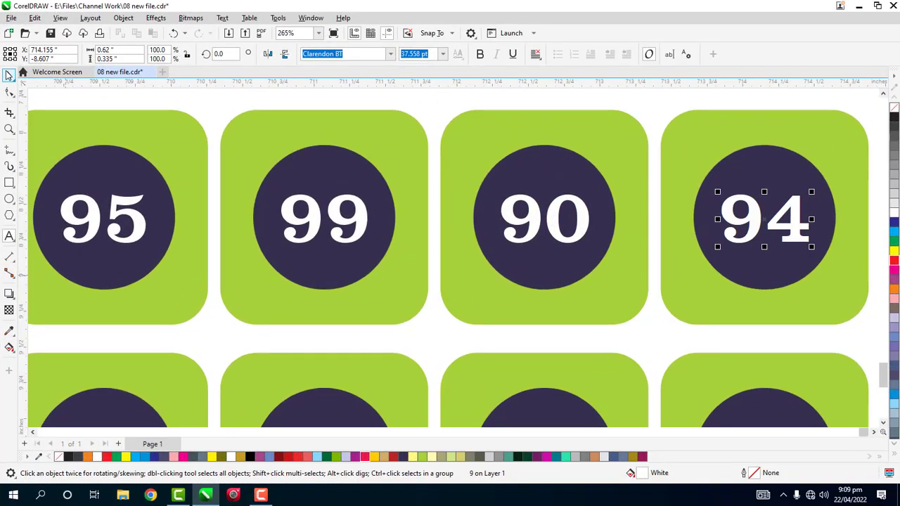
- Fill the 99 in the third row with the same pinkish red as the 50 and deselect it
key("space")
left_click(312, 224)
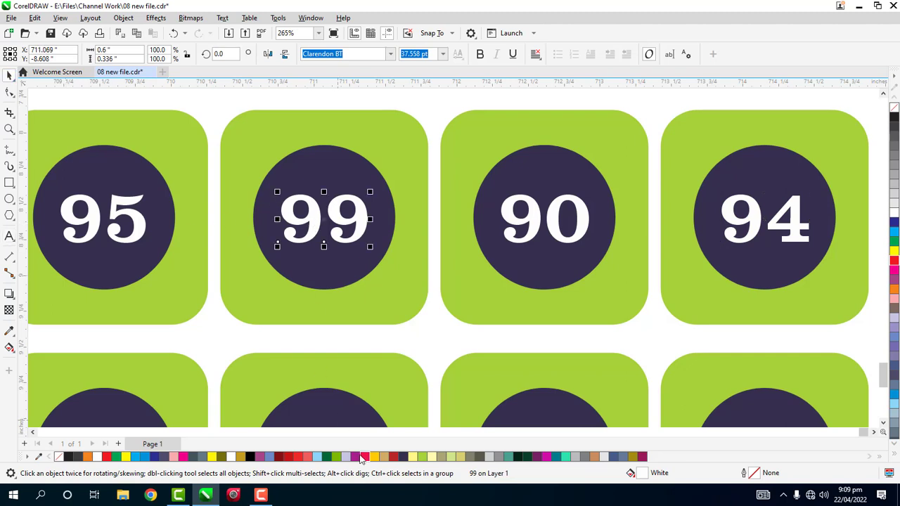
left_click(365, 457)
key("Escape")
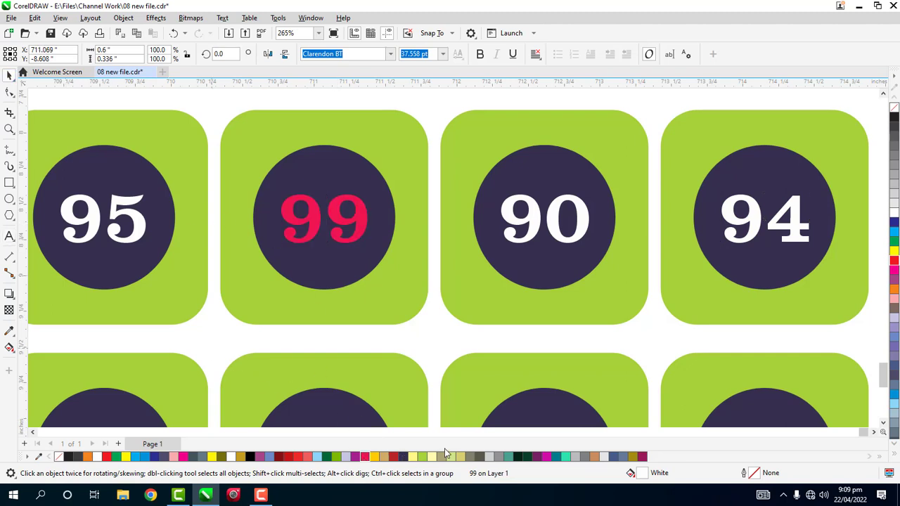
left_click(444, 453)
left_click(515, 317)
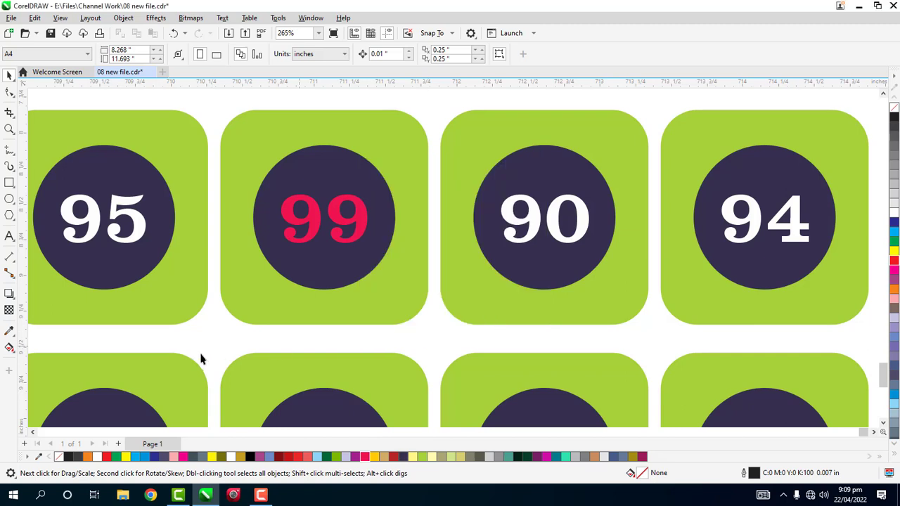
- Change the number on the second tile of the fourth row to 03, keeping 0 on the first tile
left_click(31, 433)
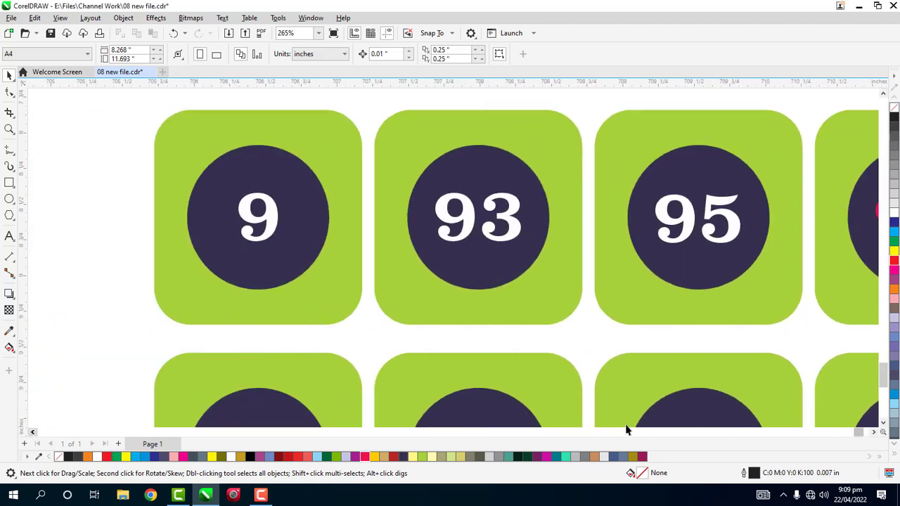
left_click(884, 423)
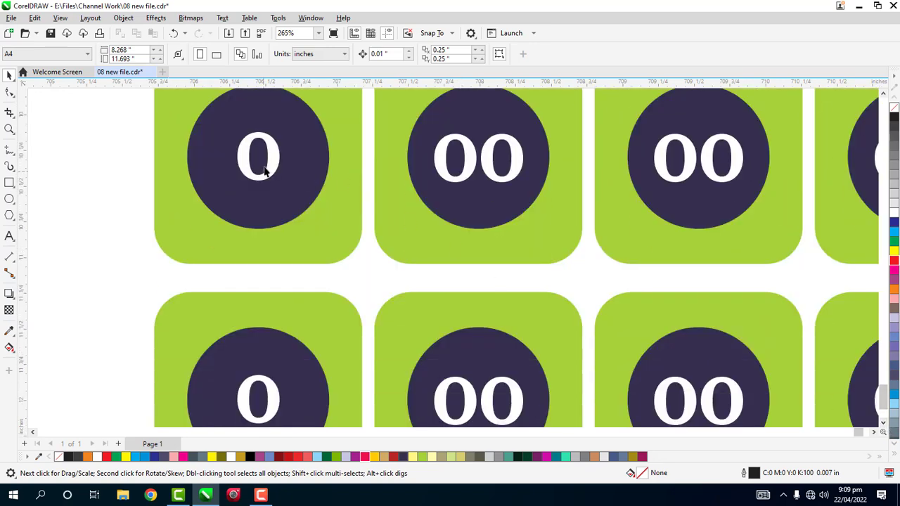
double_click(265, 167)
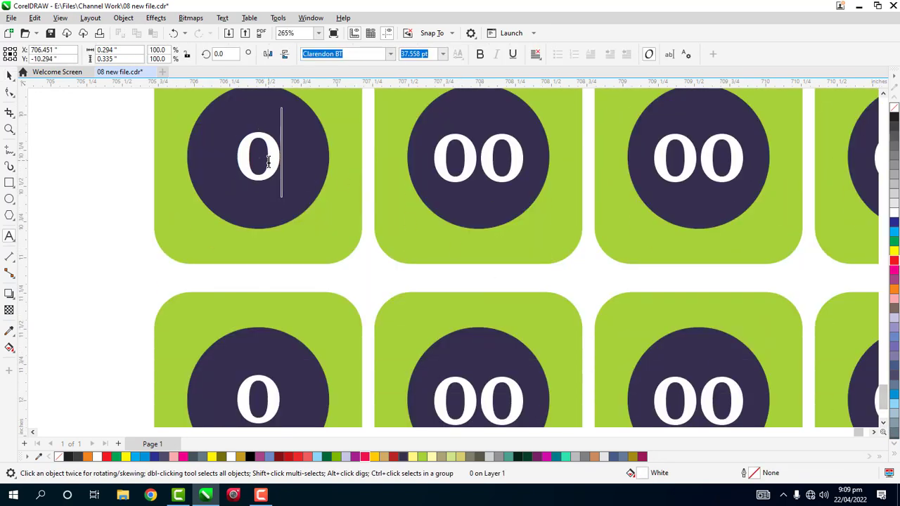
key("Escape")
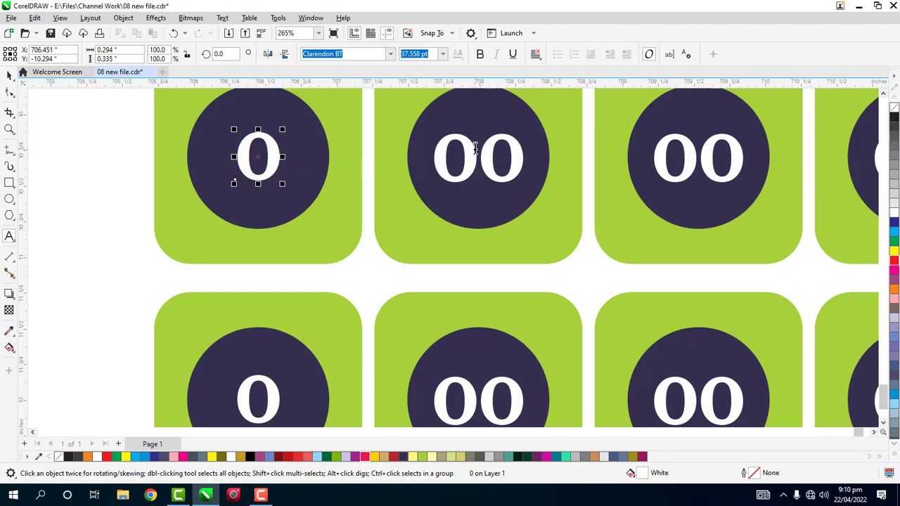
double_click(475, 151)
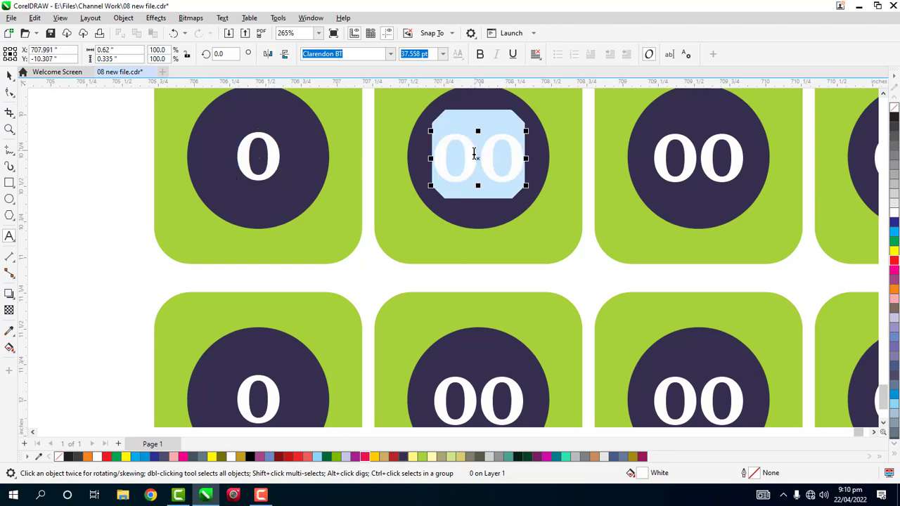
type("03")
key("Escape")
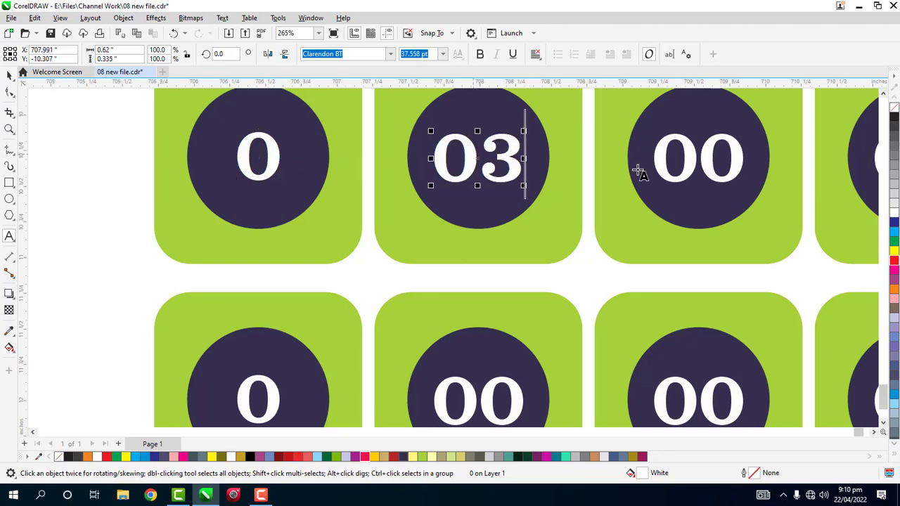
- Change the number on the third tile of the fourth row to 05
left_click(711, 160)
type("0")
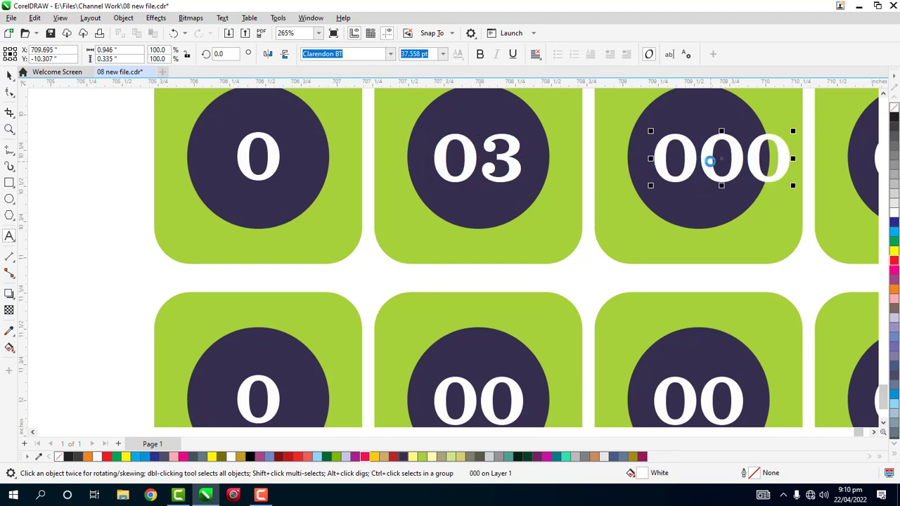
type("5")
key("Home")
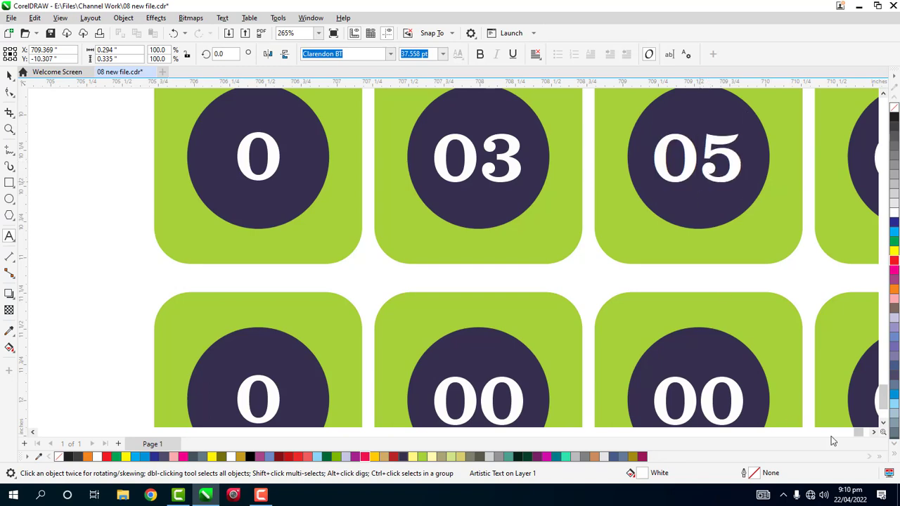
- Change the number on the fourth tile of the fourth row to 09
left_click(867, 432)
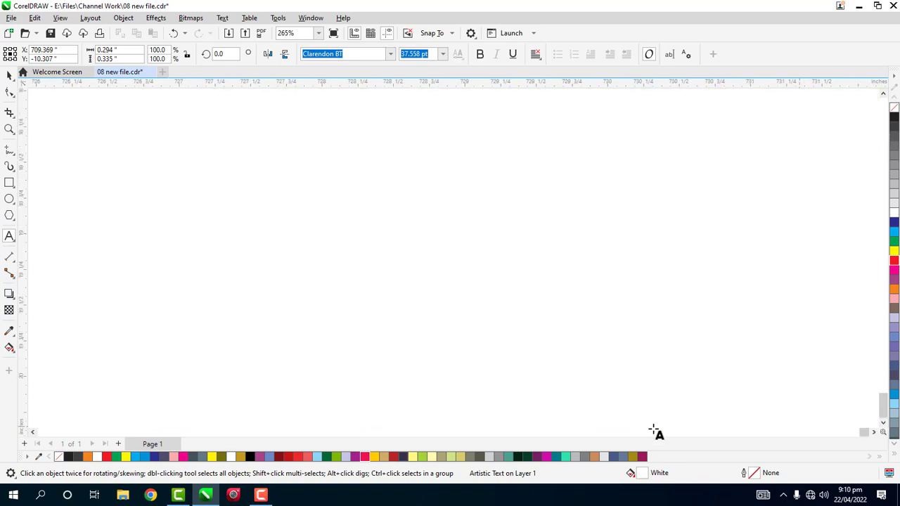
key("F4")
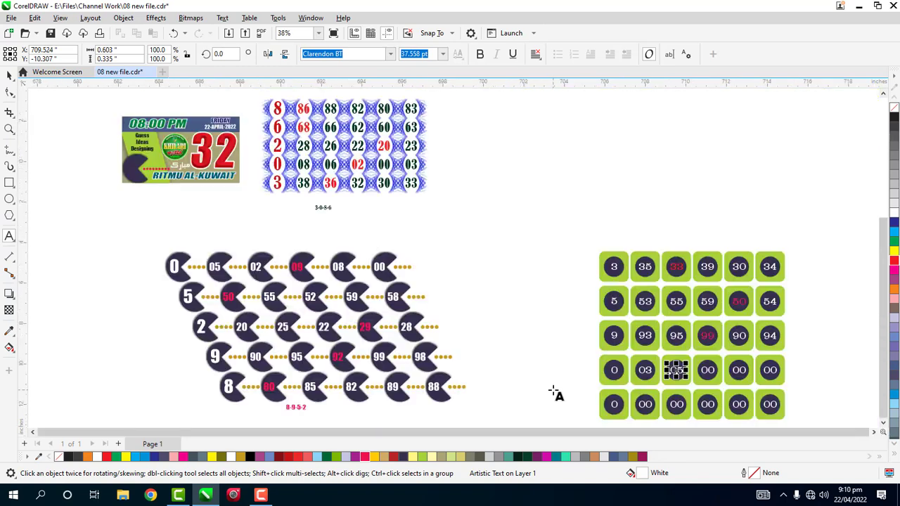
left_click(9, 129)
left_click_drag(585, 344, 789, 399)
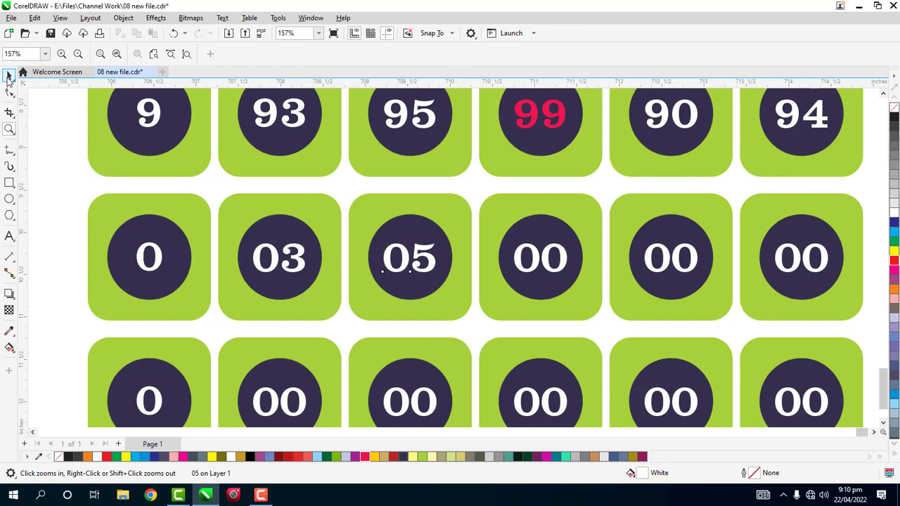
left_click(9, 76)
left_click(383, 258)
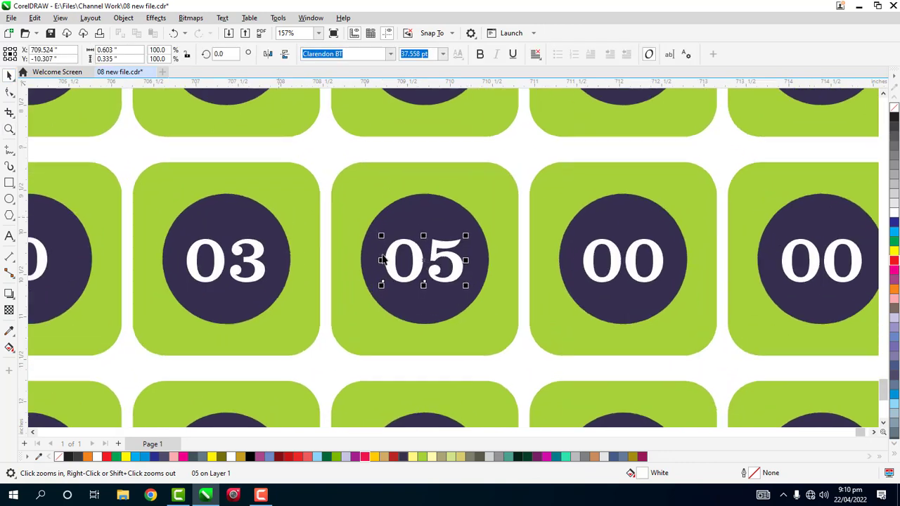
left_click(680, 279)
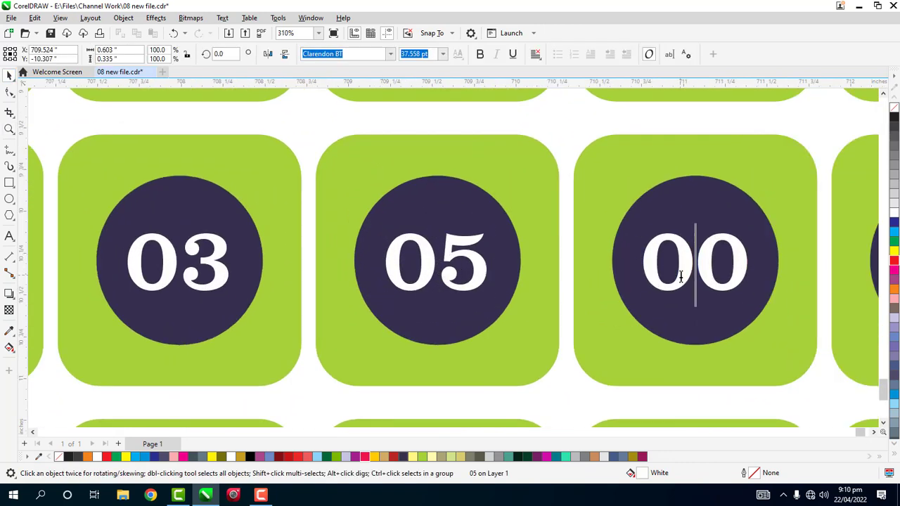
double_click(680, 278)
key("ctrl+a")
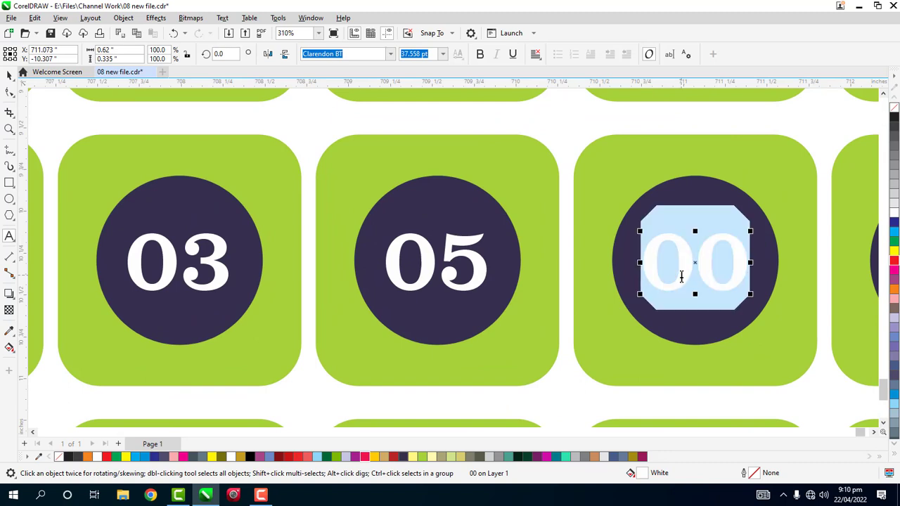
type("5")
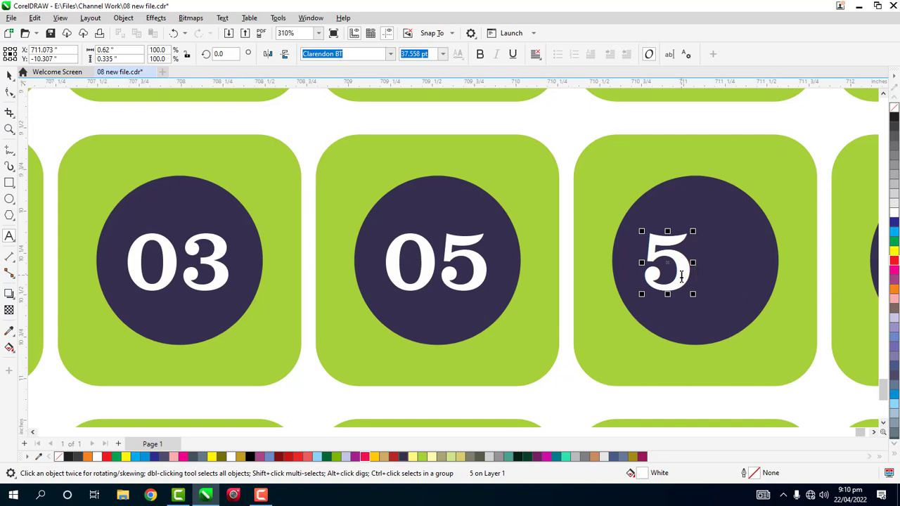
key("BackSpace")
type("09")
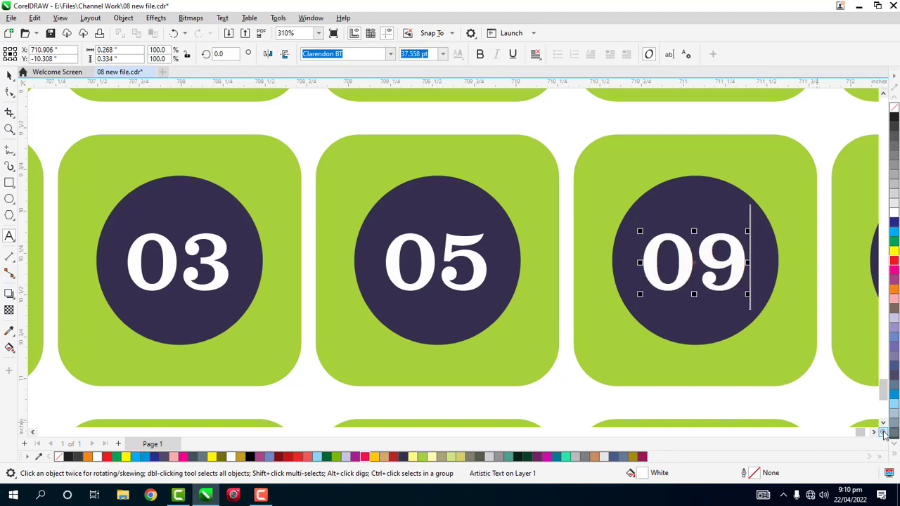
- Enter 00 on the fifth tile and 04 on the sixth tile of the fourth row
left_click(874, 432)
left_click(875, 432)
left_click(875, 432)
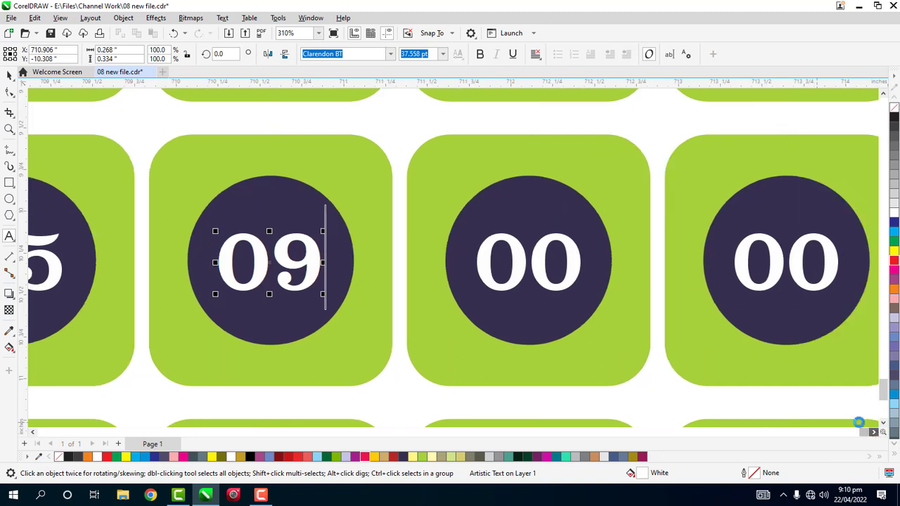
left_click(365, 261)
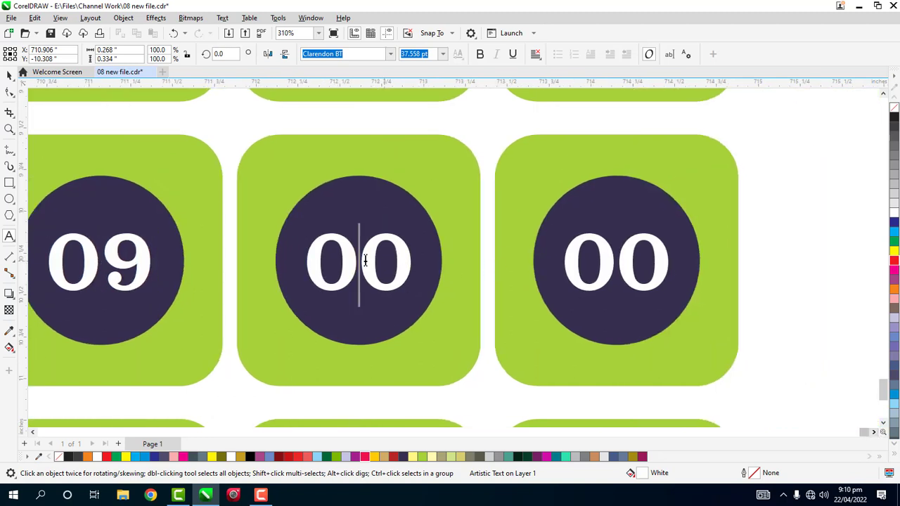
double_click(365, 260)
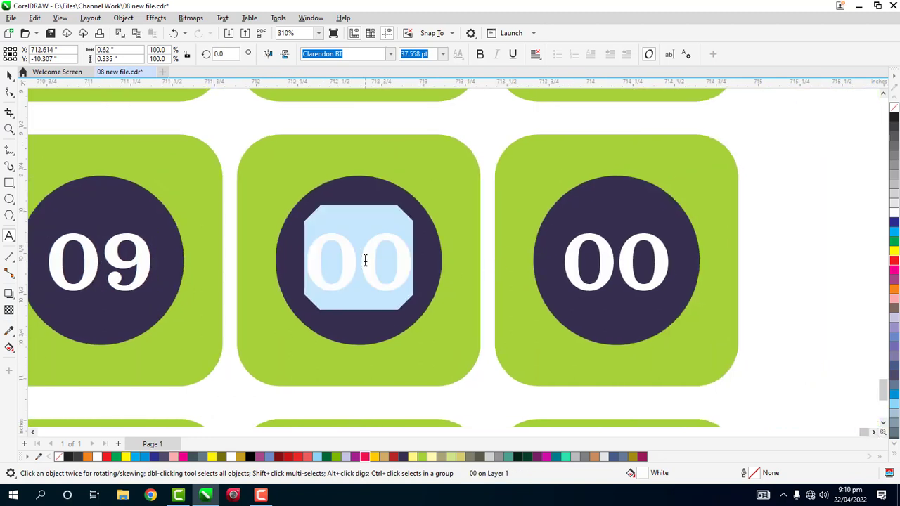
type("00")
left_click(619, 262)
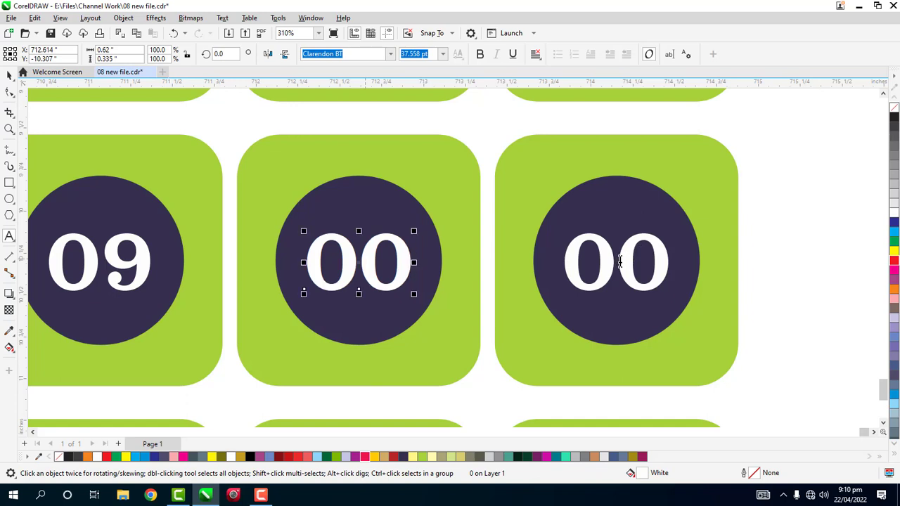
double_click(619, 261)
type("04")
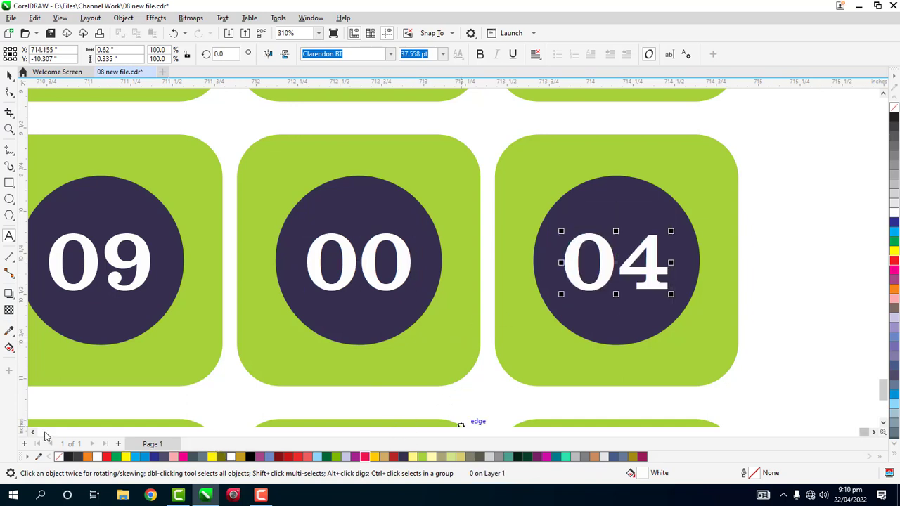
- Fill the 05 in the fourth row with red and deselect it
left_click(32, 432)
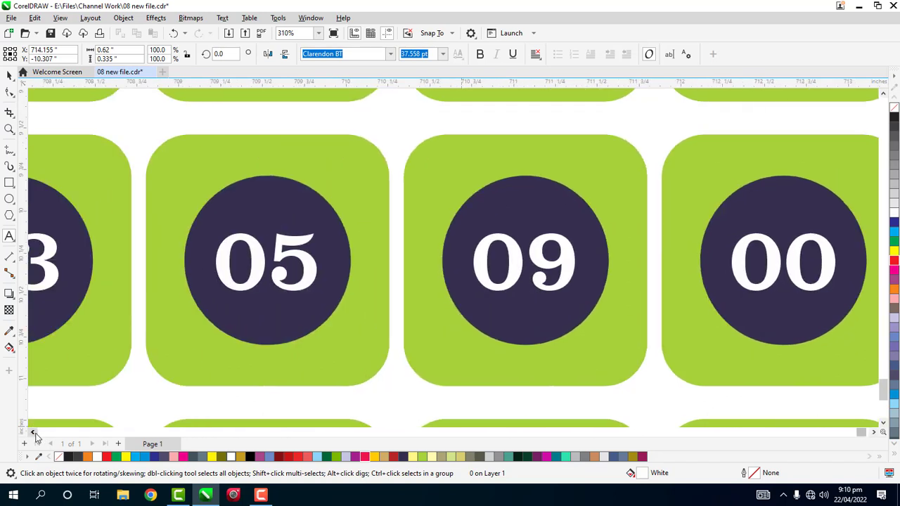
left_click(33, 432)
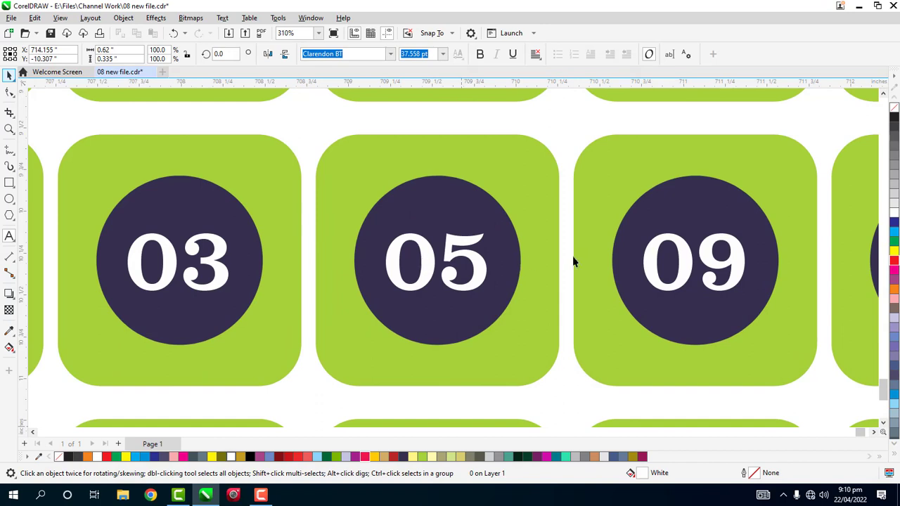
key("Tab")
left_click(893, 262)
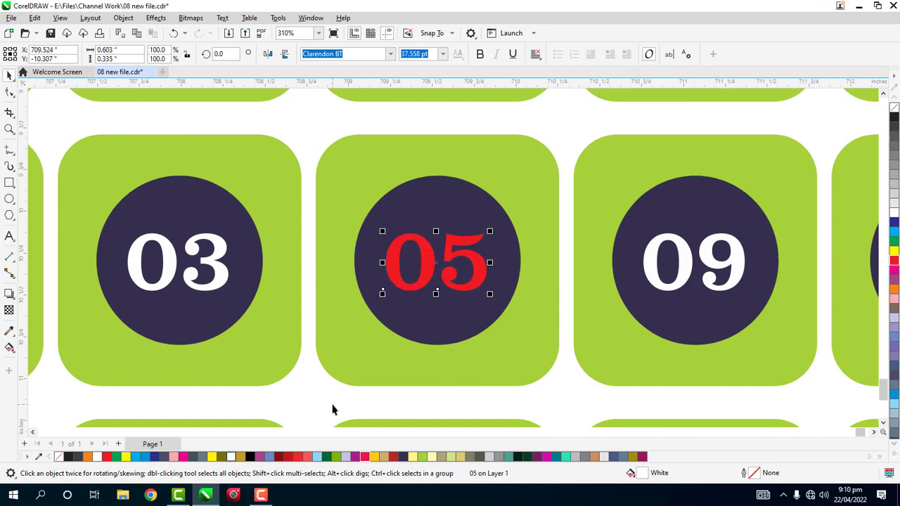
key("Escape")
- Change the numbers on the first and second tiles of the fifth row to 4 and 43
left_click_drag(34, 434, 33, 431)
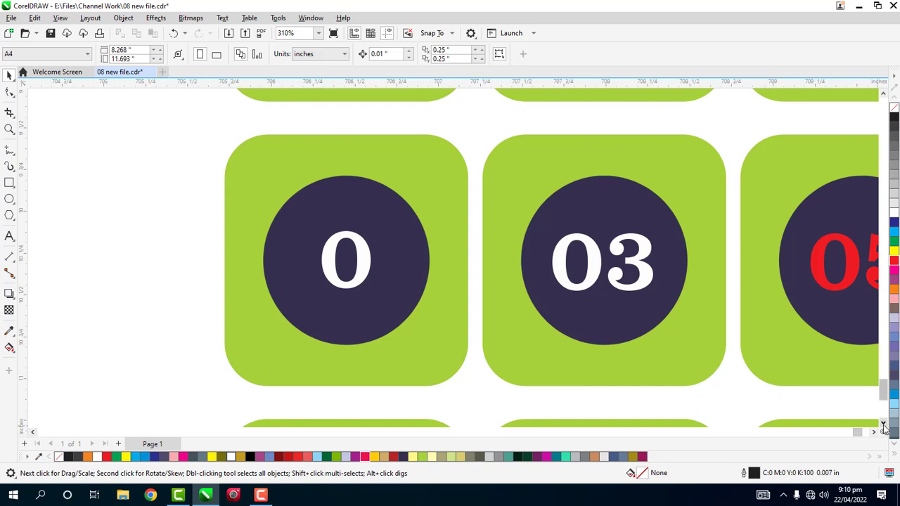
left_click_drag(883, 423, 884, 427)
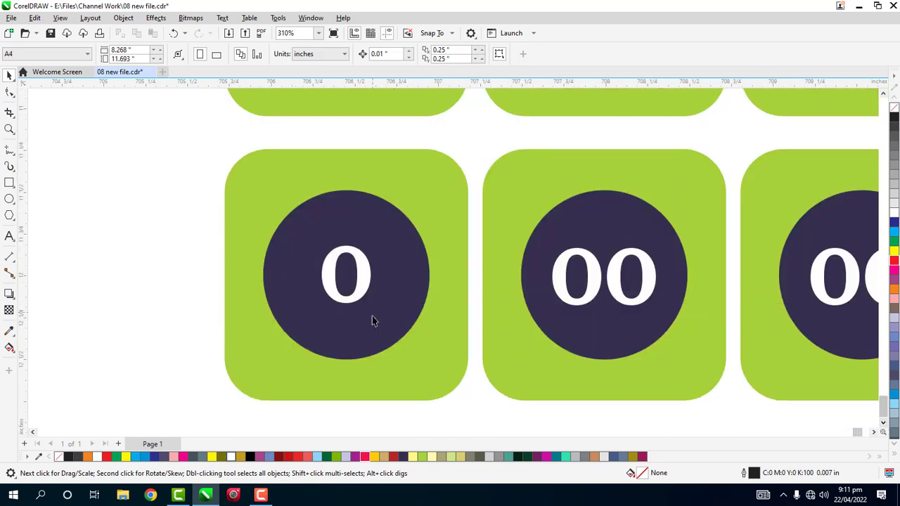
left_click(368, 288)
double_click(364, 284)
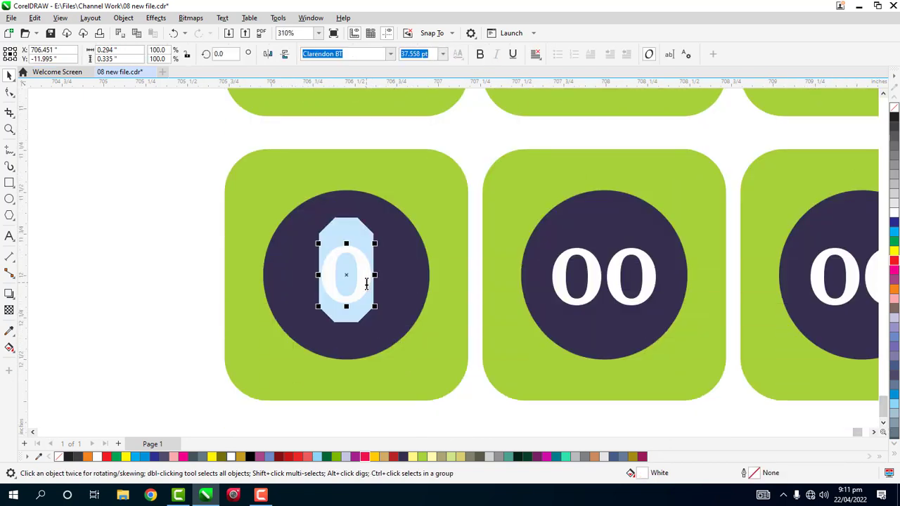
type("4")
key("Escape")
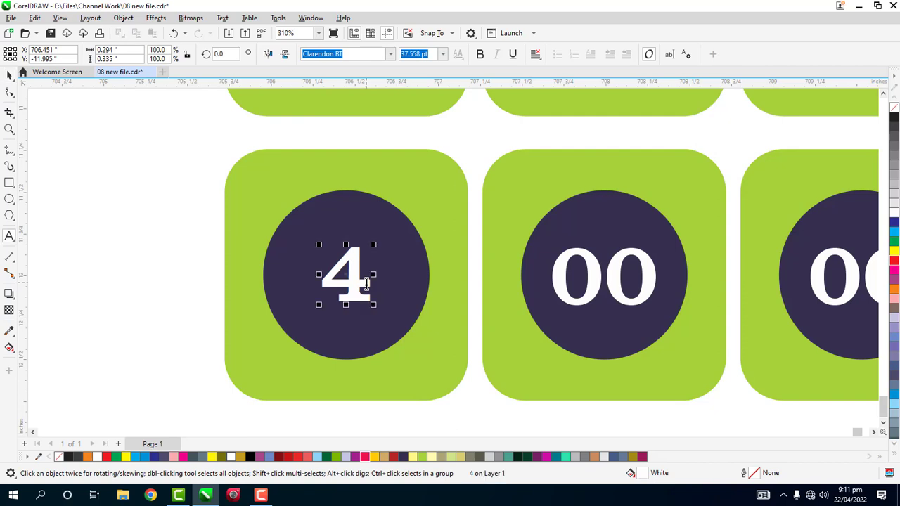
double_click(607, 296)
type("43")
key("Escape")
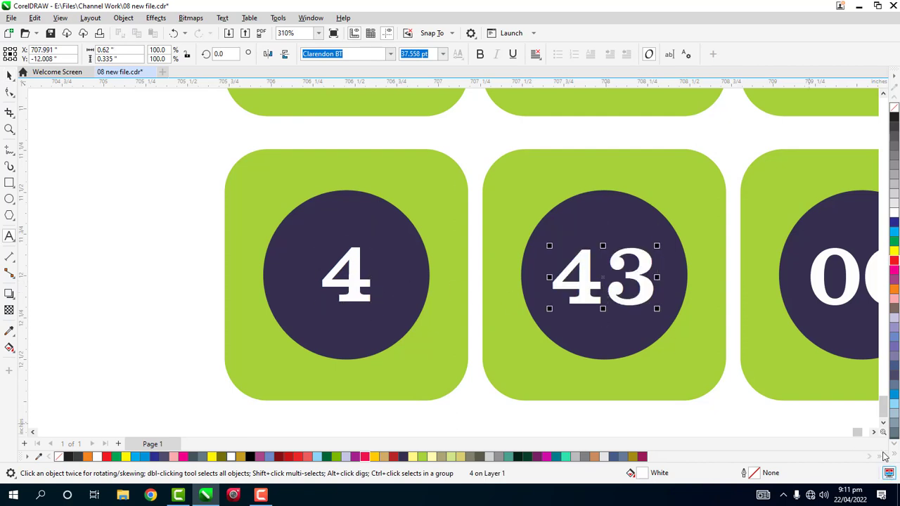
- Change the numbers on the third and fourth tiles of the fifth row to 45 and 49
left_click(874, 432)
scroll(553, 322, "right", 3)
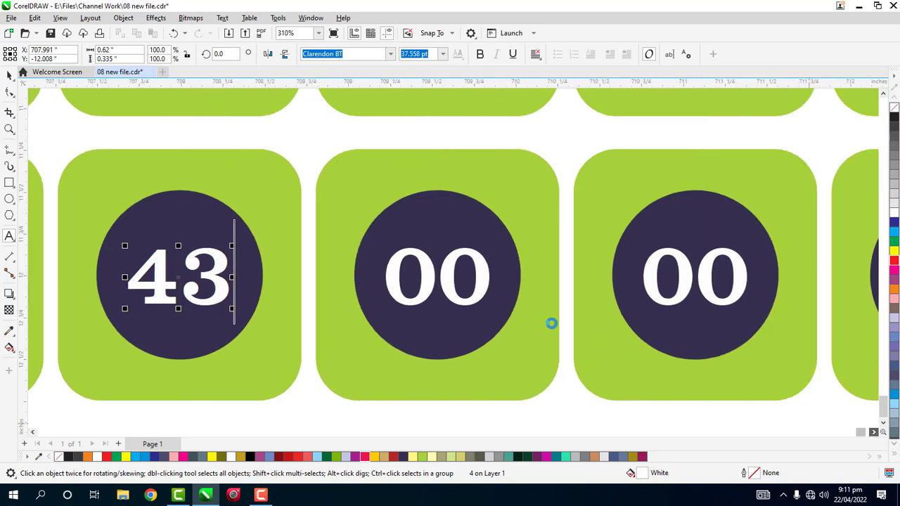
double_click(363, 278)
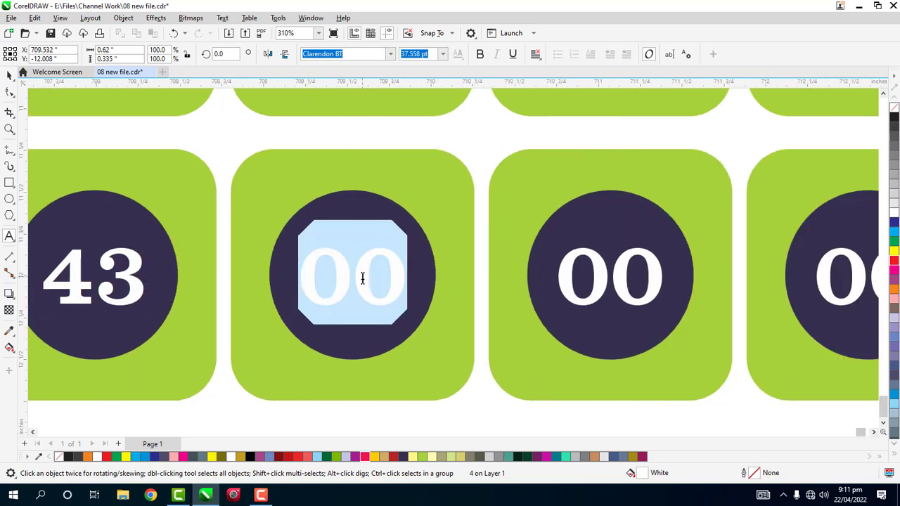
type("45")
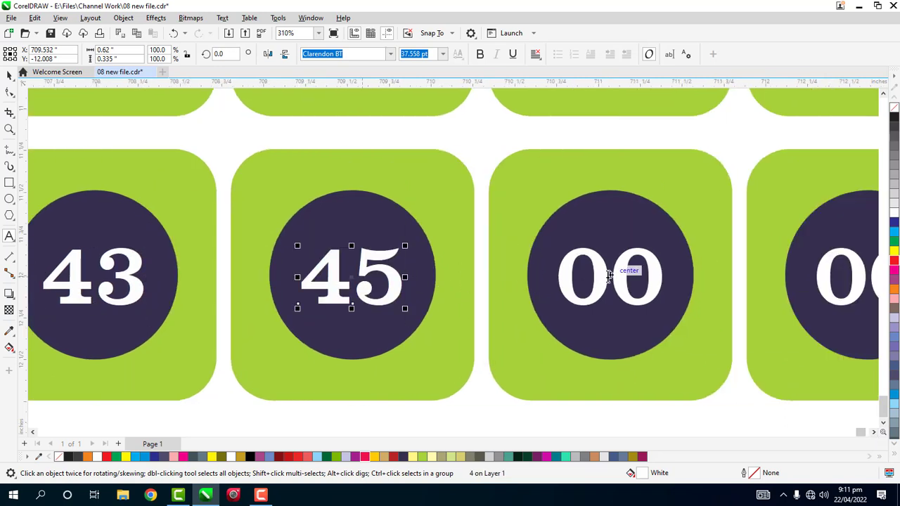
double_click(608, 276)
type("49")
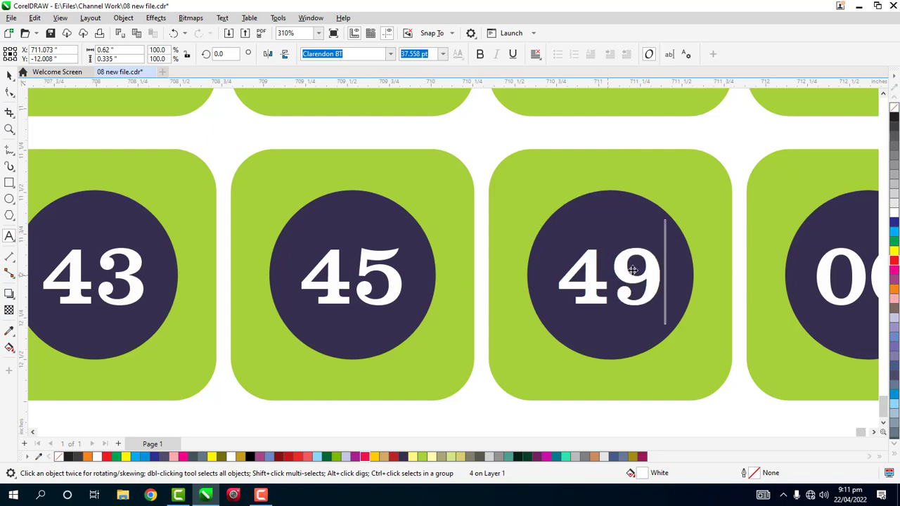
- Change the numbers on the fifth and sixth tiles of the fifth row to 40 and 44, and deselect the text
left_click(873, 432)
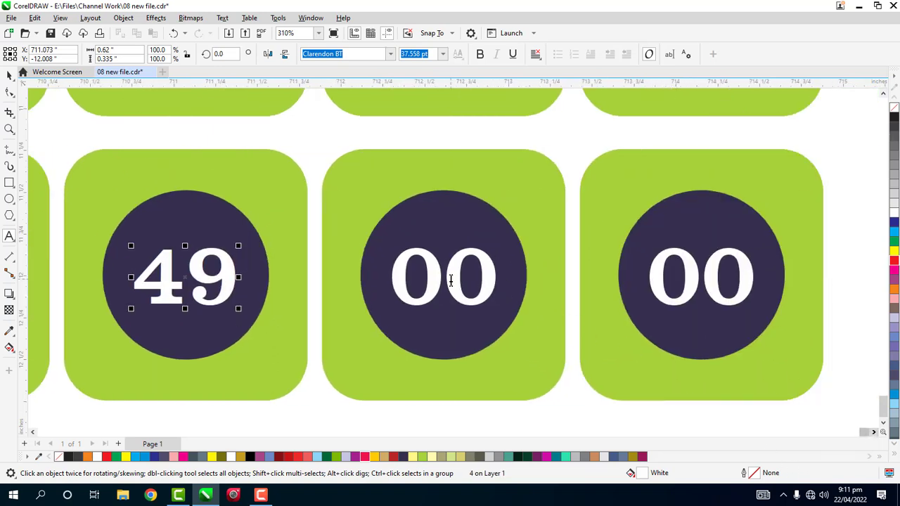
left_click(451, 280)
double_click(451, 280)
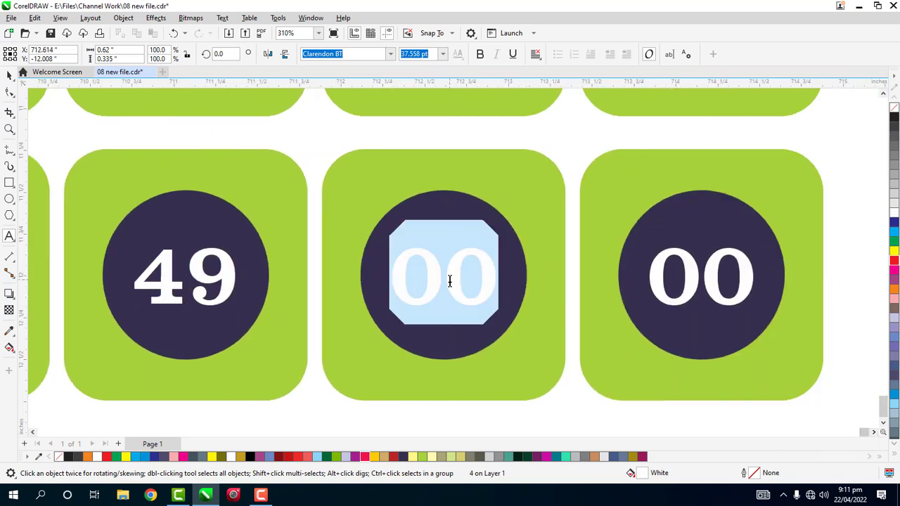
type("40")
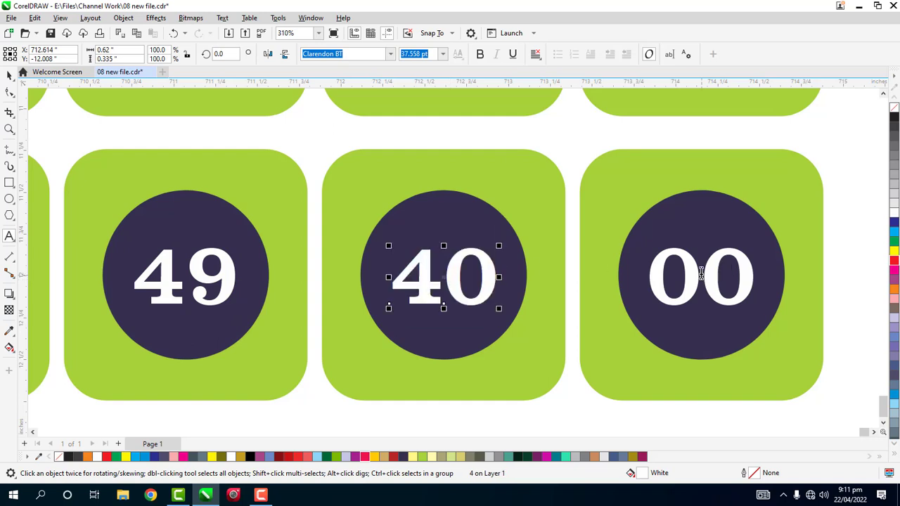
double_click(700, 274)
type("44")
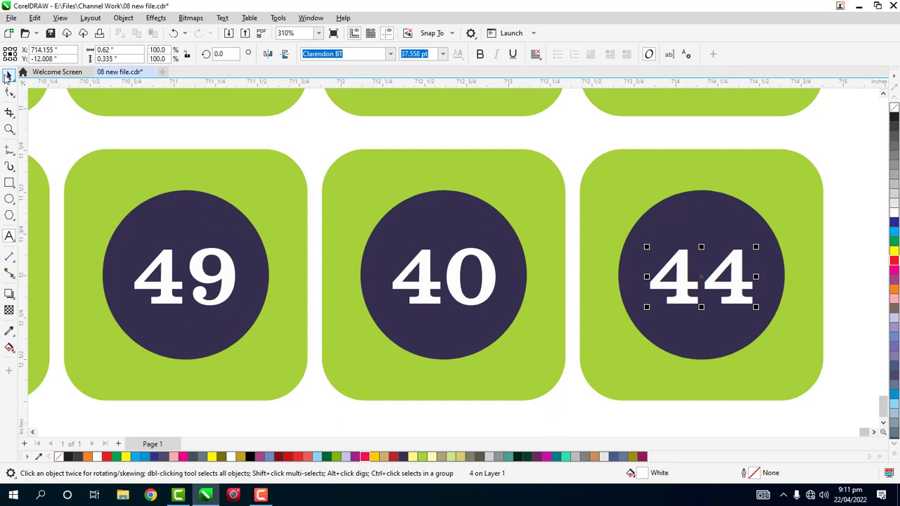
left_click(9, 75)
left_click(301, 412)
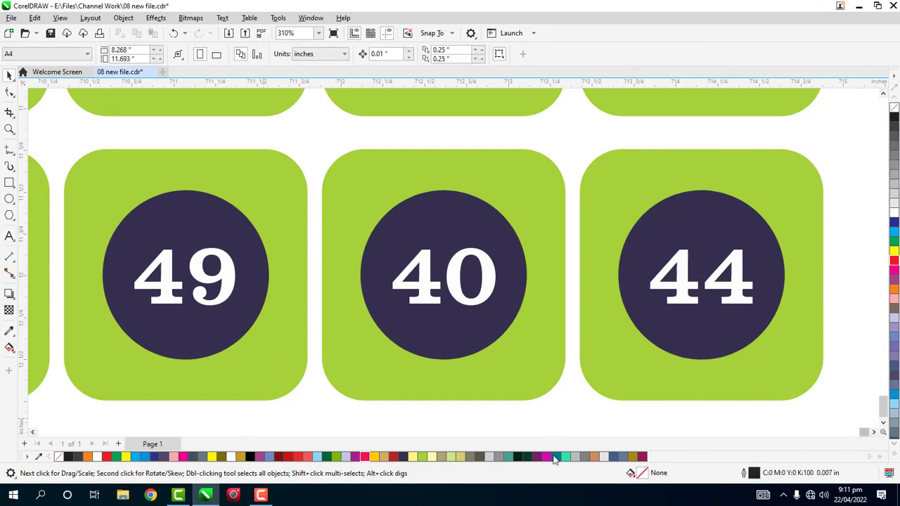
- Review the numbers of the fifth row from the last tile back to the first
left_click(32, 433)
left_click(32, 433)
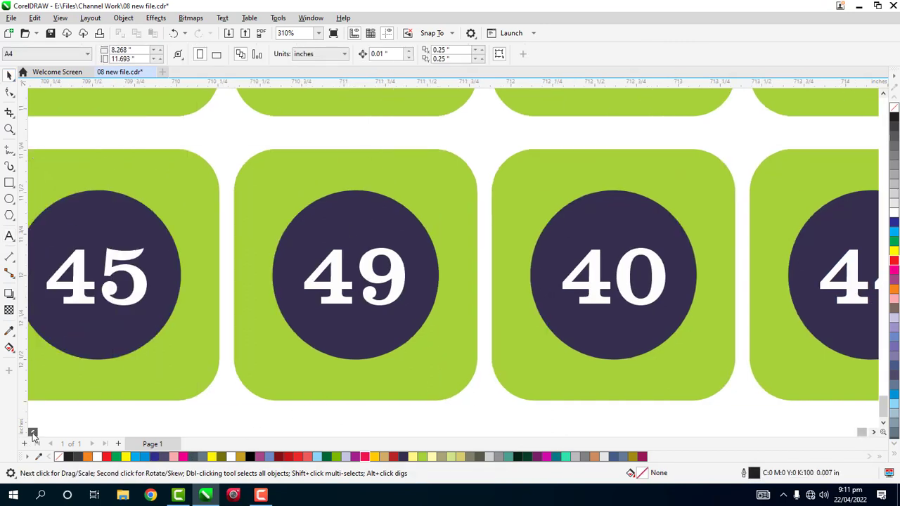
left_click(32, 433)
left_click(31, 433)
left_click(32, 433)
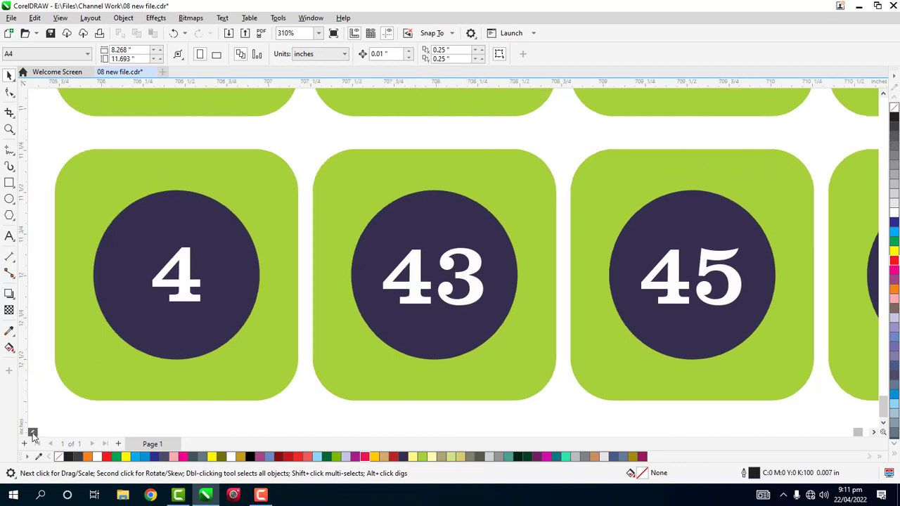
left_click(32, 433)
left_click(31, 433)
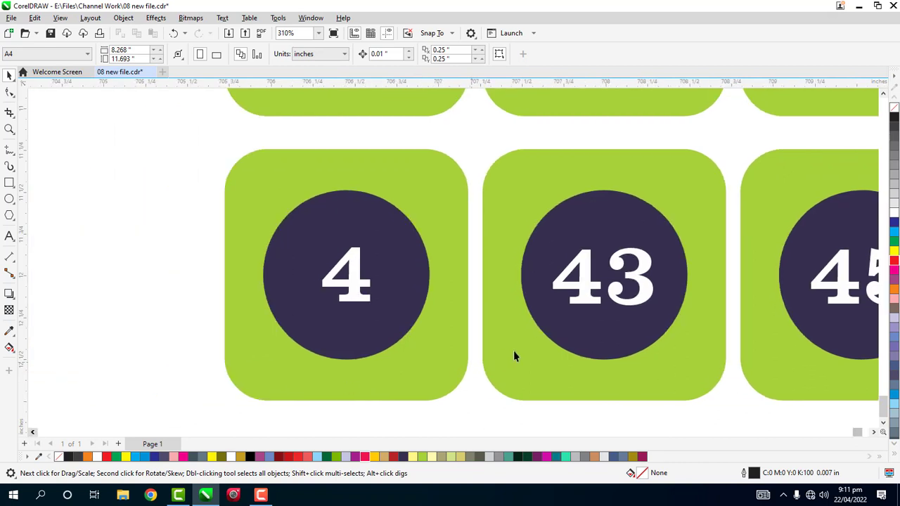
- Recolor the number 43 on the fifth row's second tile red and deselect it
left_click(647, 282)
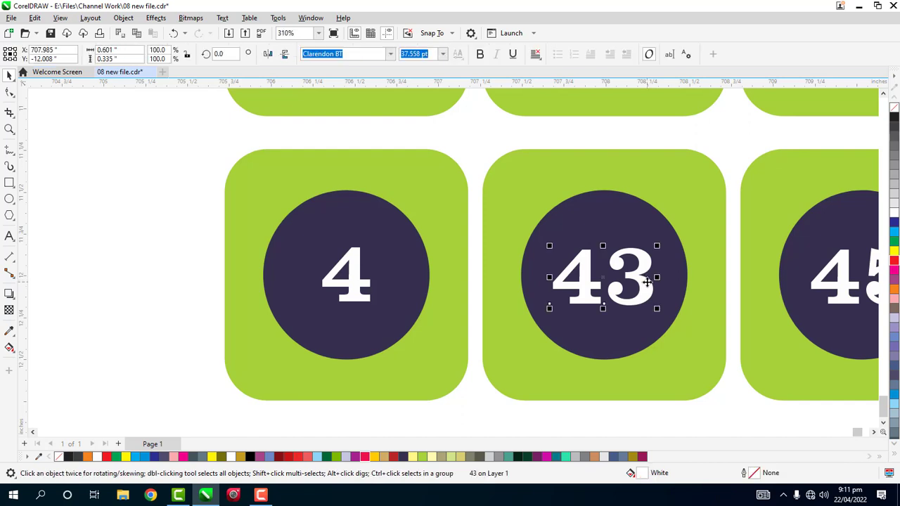
left_click(893, 262)
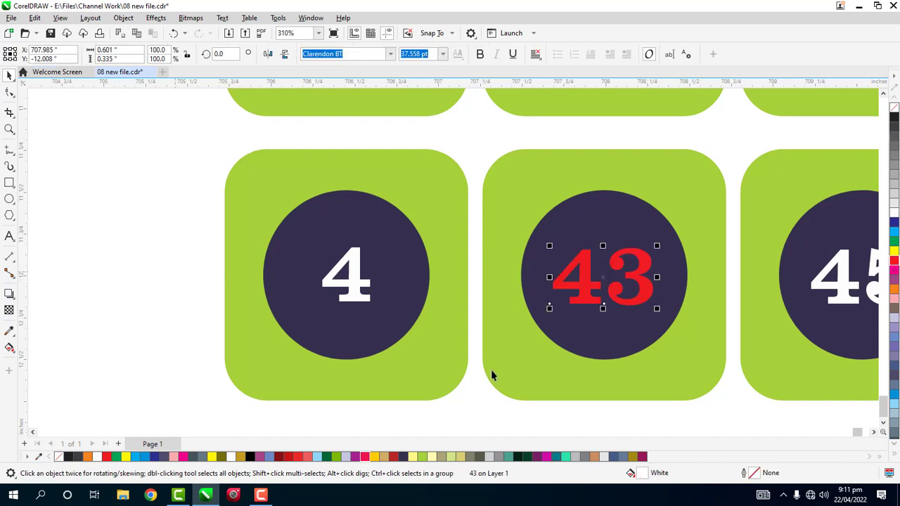
key("Escape")
- Place a copy of the red number 43 in the blank area just below the first tile of the fifth row
scroll(620, 207, "down", 3)
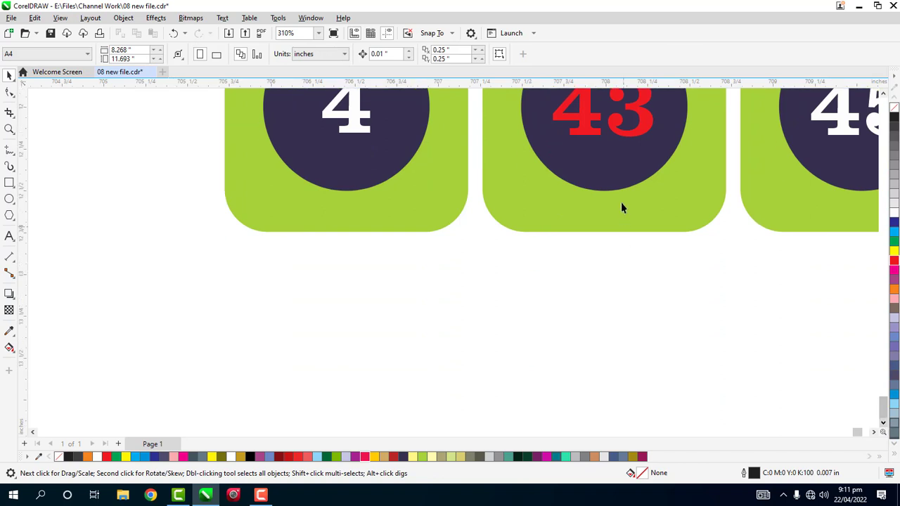
key("ctrl+v")
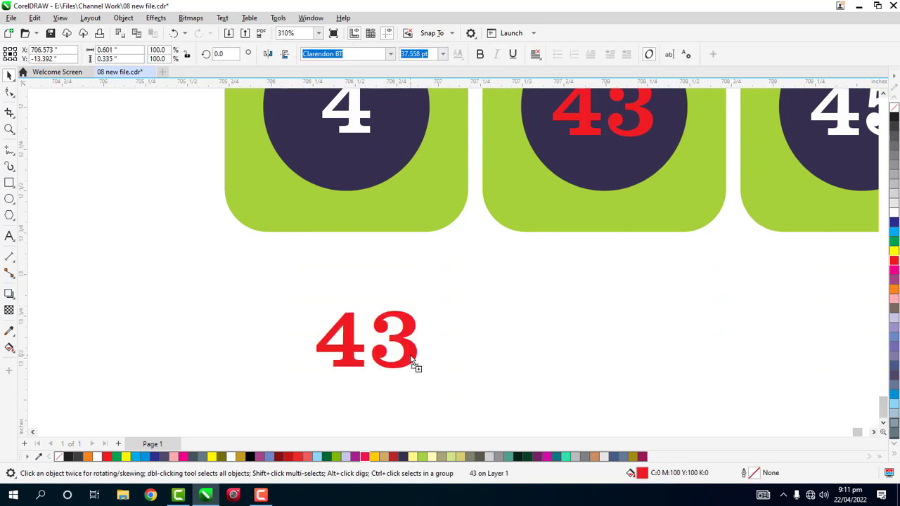
left_click_drag(411, 365, 431, 291)
- Replace the copied number's text with 4-0-9-5 and move it farther down, clear of the fifth row
double_click(427, 284)
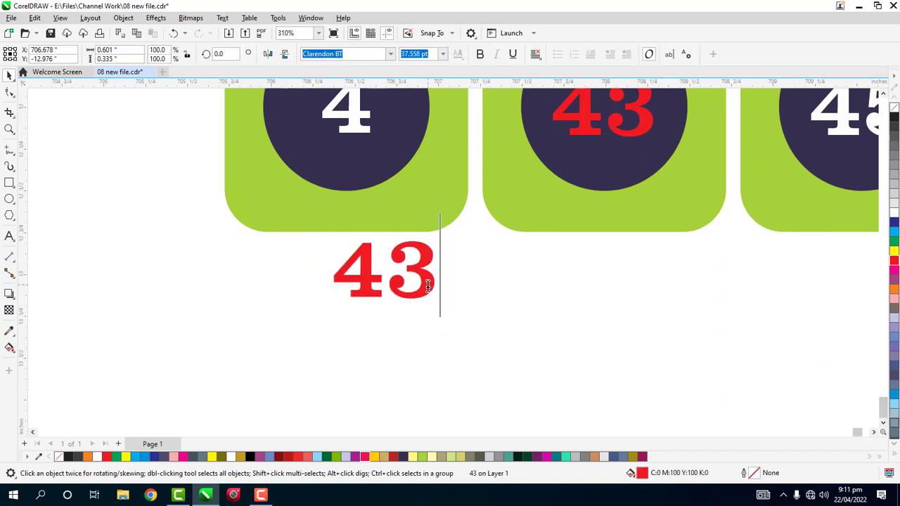
key("ctrl+a")
type("4-0-")
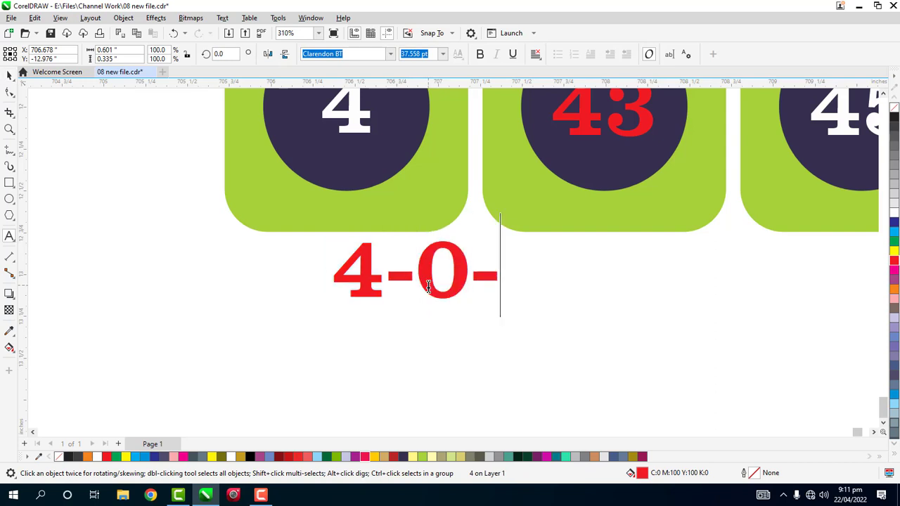
type("9-5")
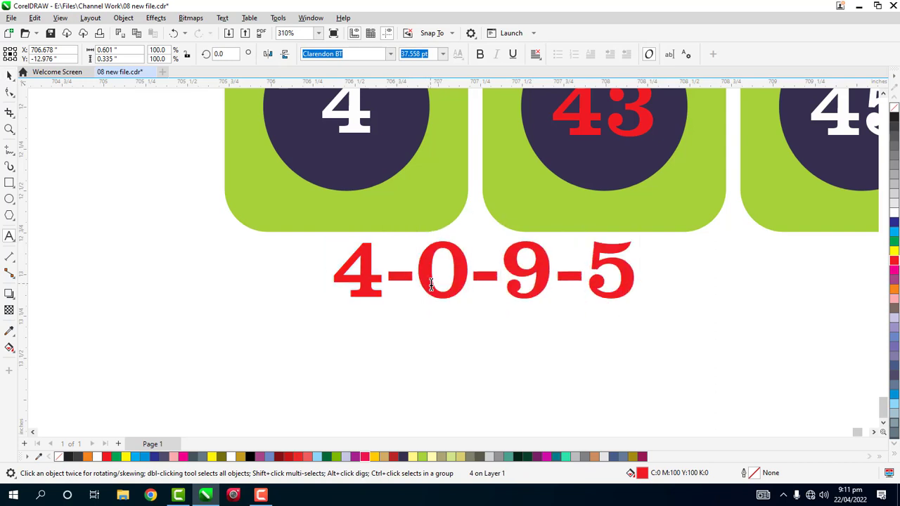
key("Escape")
left_click(9, 75)
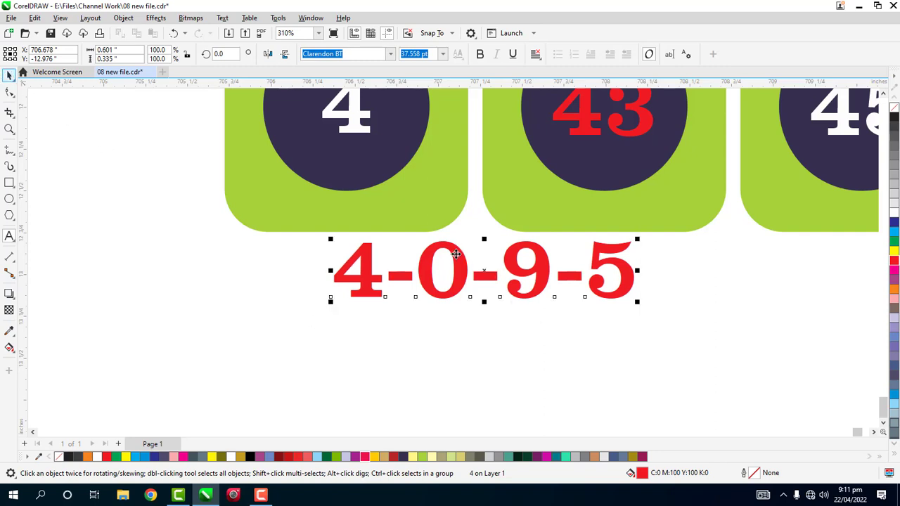
left_click_drag(455, 254, 457, 391)
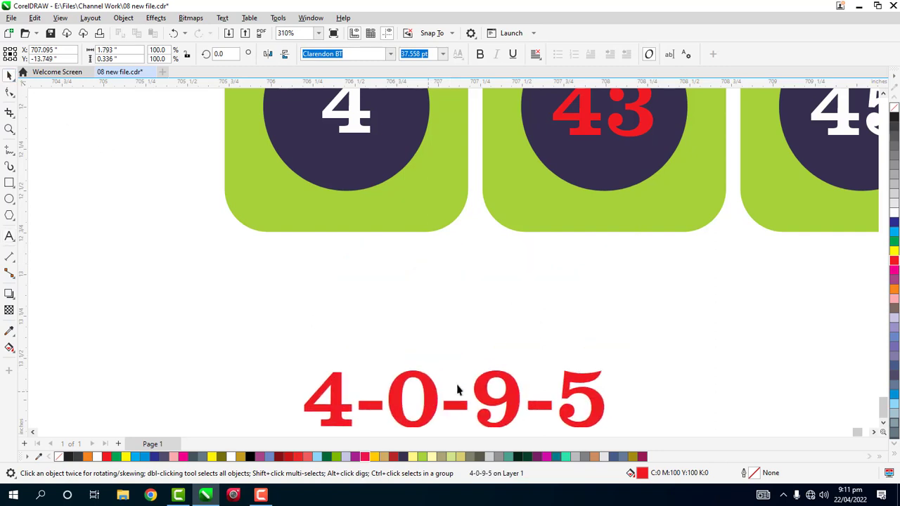